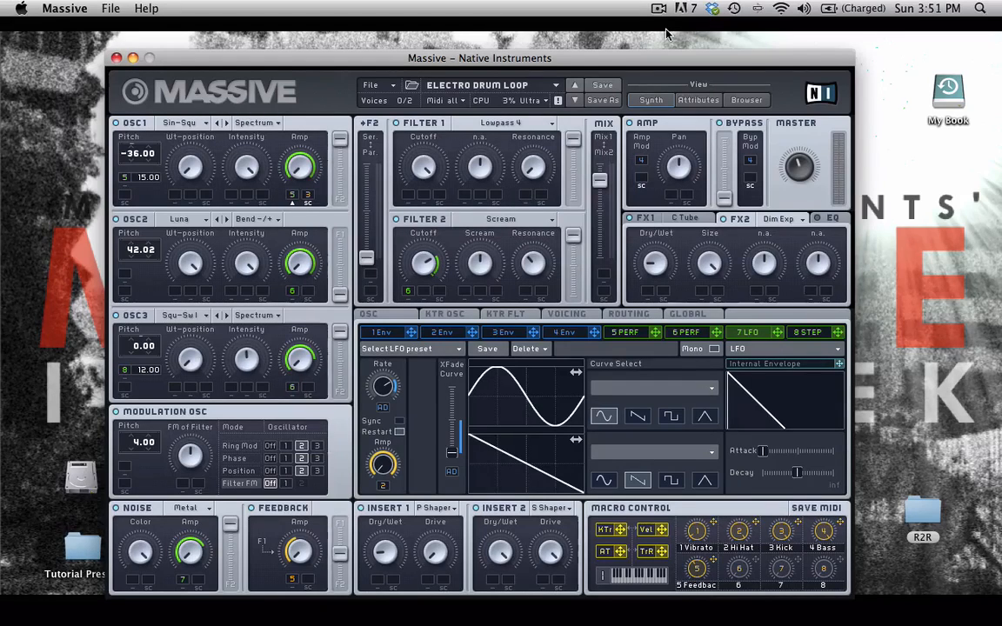
# Create a new blank sound and set its Preset BPM to 90
pyautogui.click(372, 85)
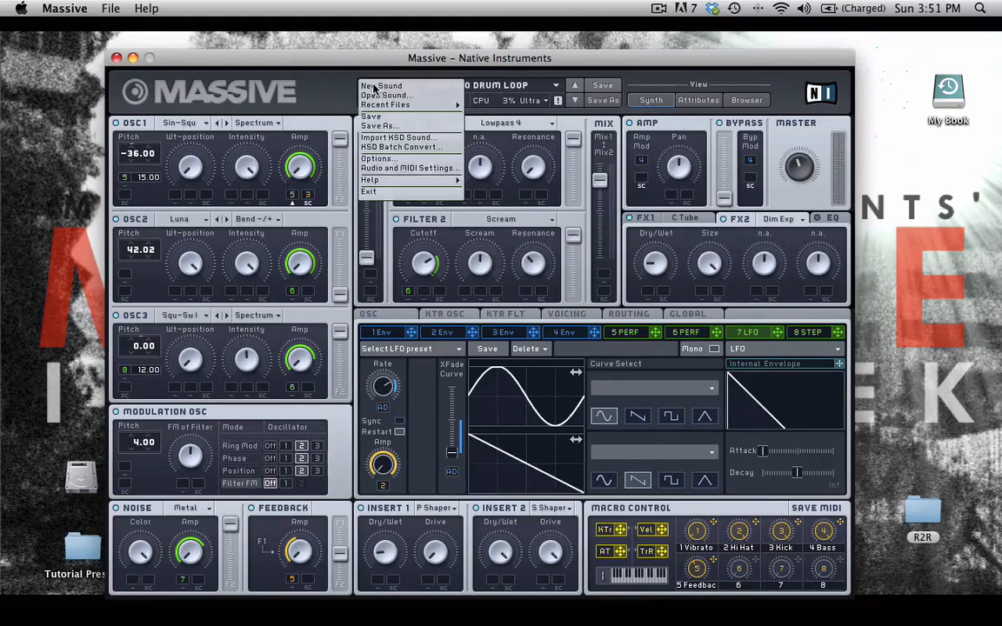
pyautogui.click(402, 87)
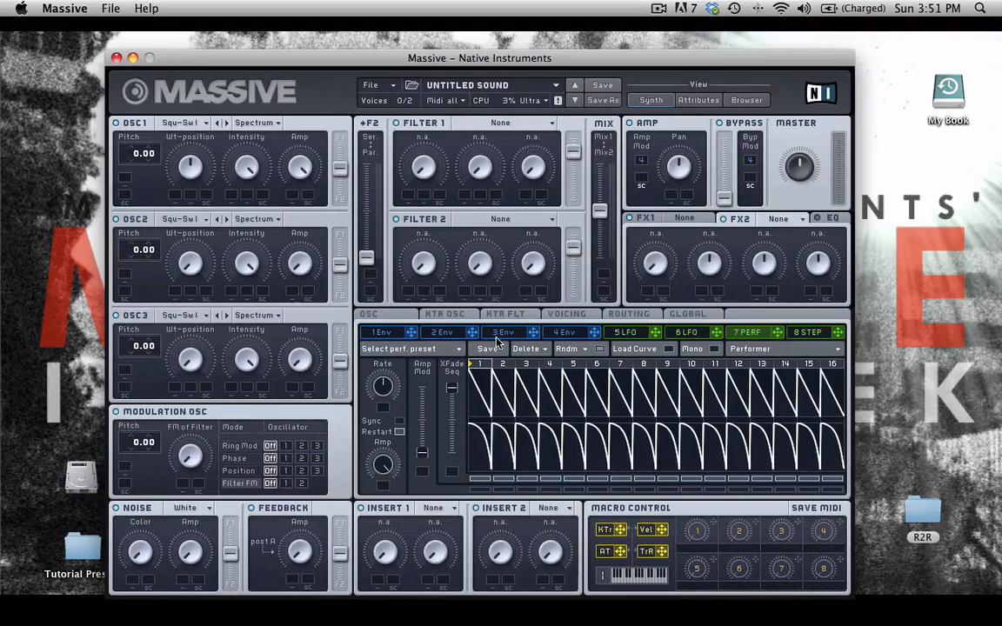
pyautogui.click(683, 314)
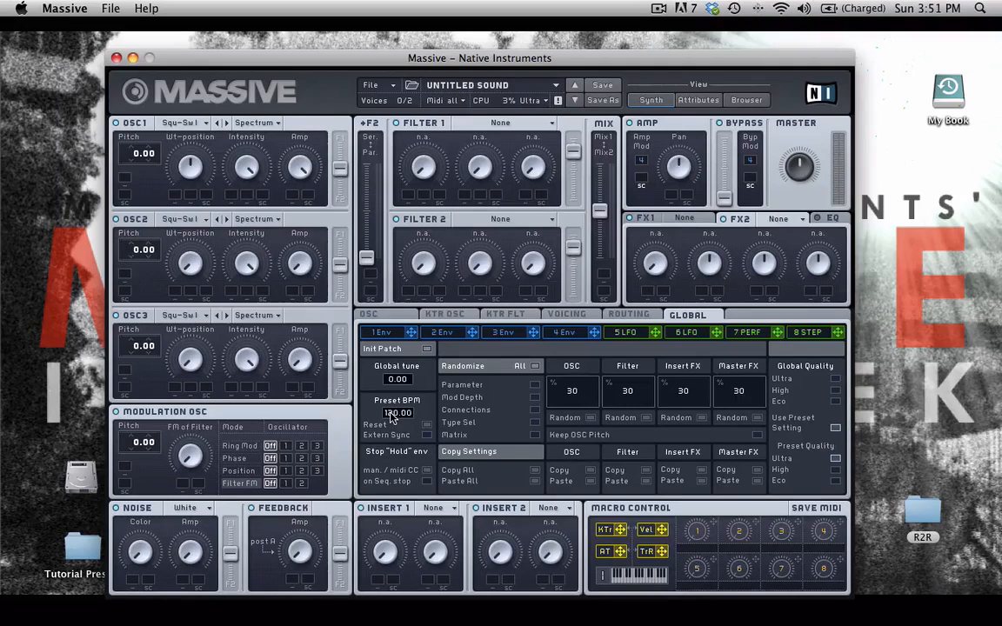
pyautogui.moveTo(391, 415); pyautogui.dragTo(393, 423)
# Enable Monophon in the Voicing settings
pyautogui.click(565, 315)
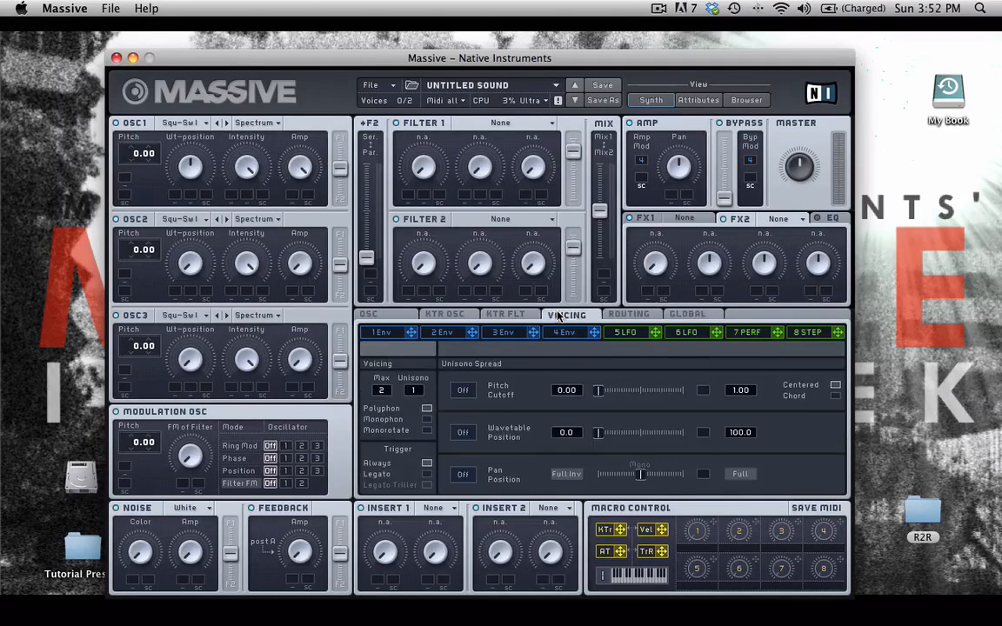
pyautogui.click(426, 420)
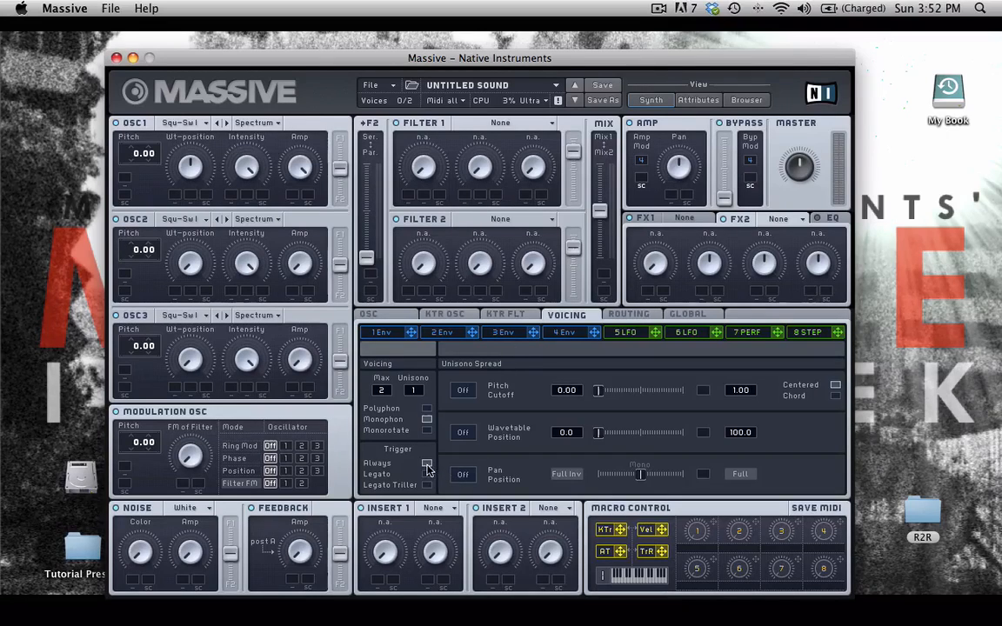
pyautogui.click(687, 314)
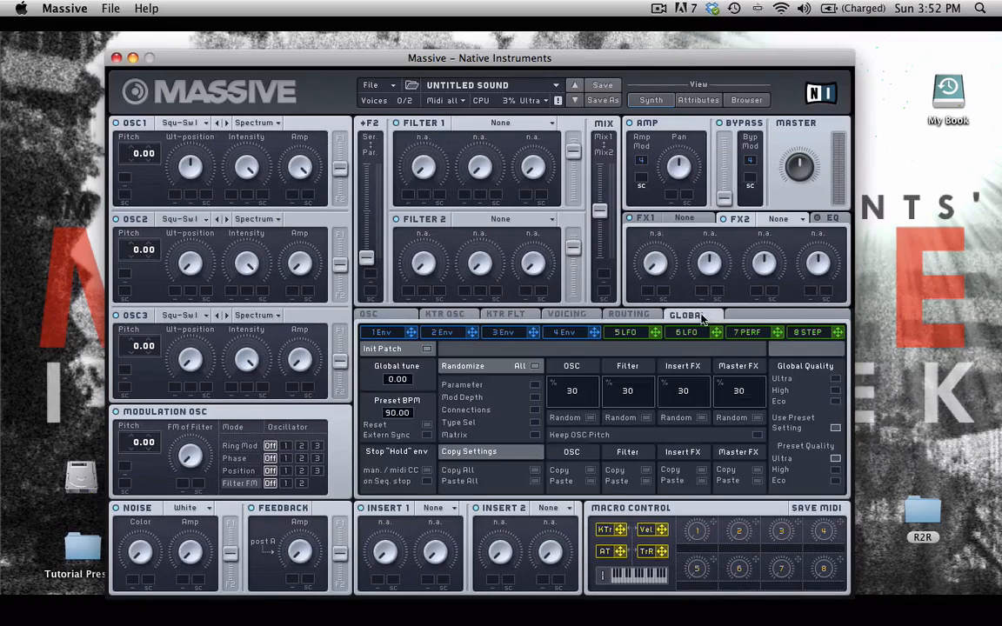
pyautogui.click(368, 314)
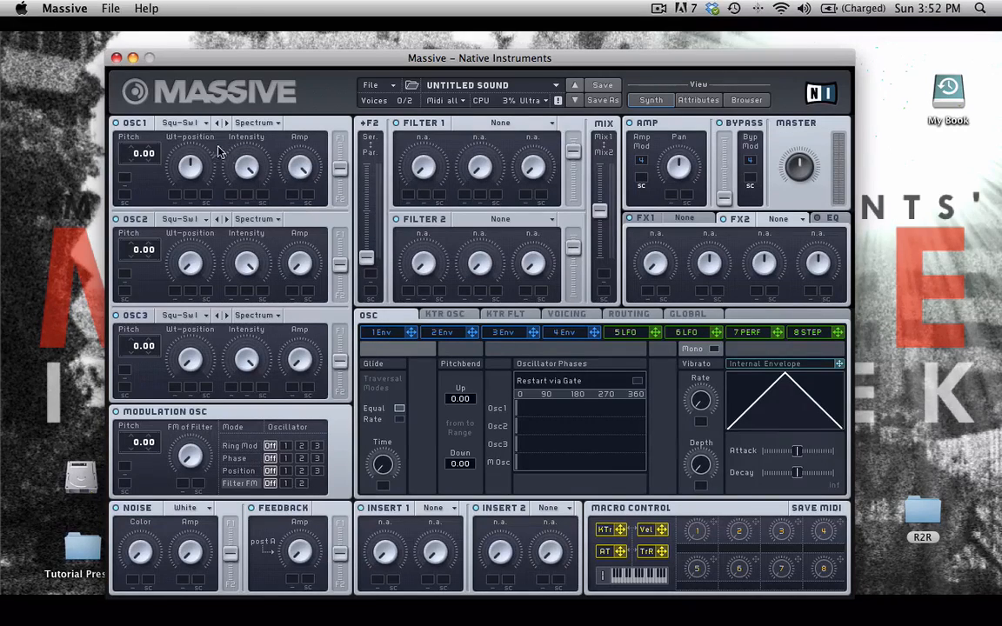
# Load the Sin-Square wavetable on OSC1 and route it fully to filter 1
pyautogui.click(177, 122)
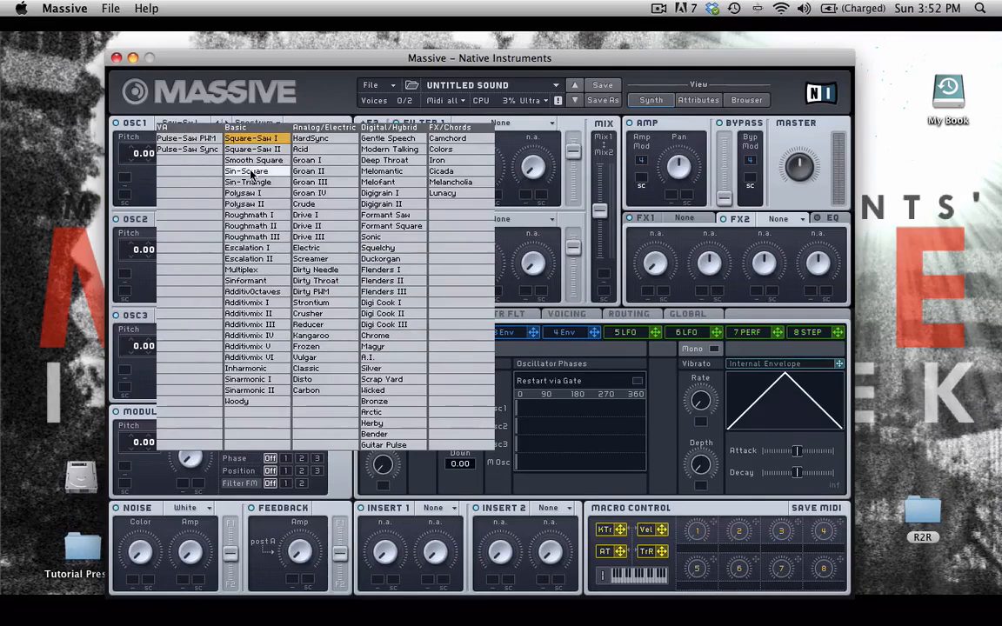
pyautogui.click(247, 171)
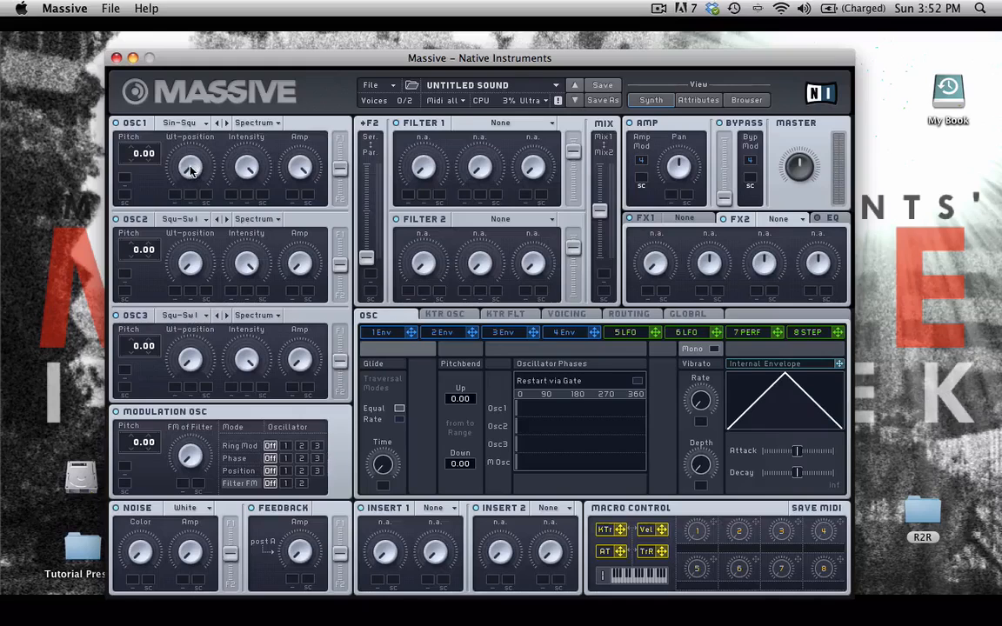
pyautogui.moveTo(339, 165); pyautogui.dragTo(343, 113)
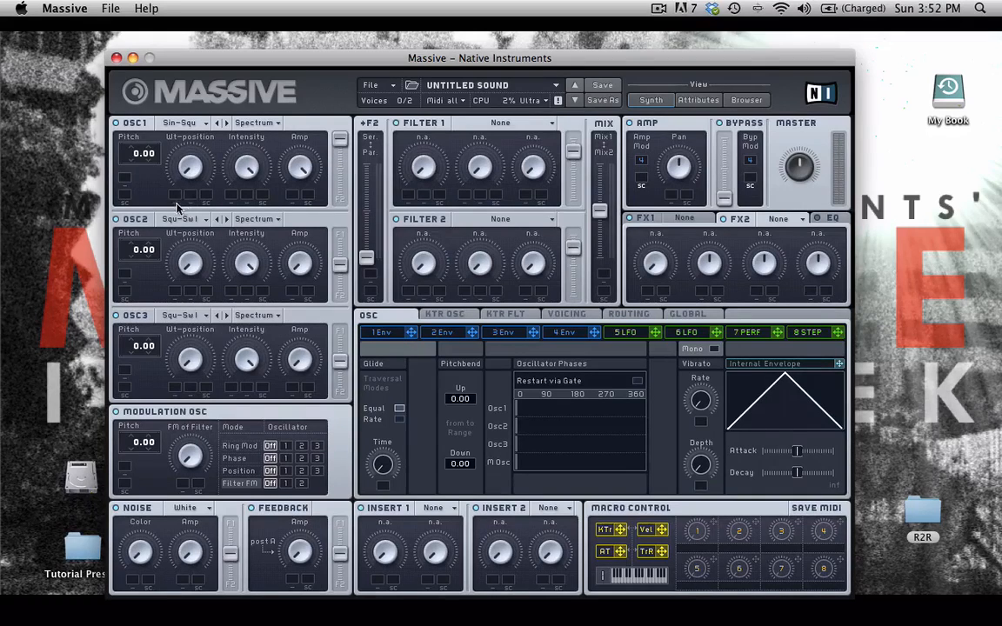
# Make LFO 5 a tempo-synced Performer at a 1/16 ratio with all steps flattened
pyautogui.click(627, 332)
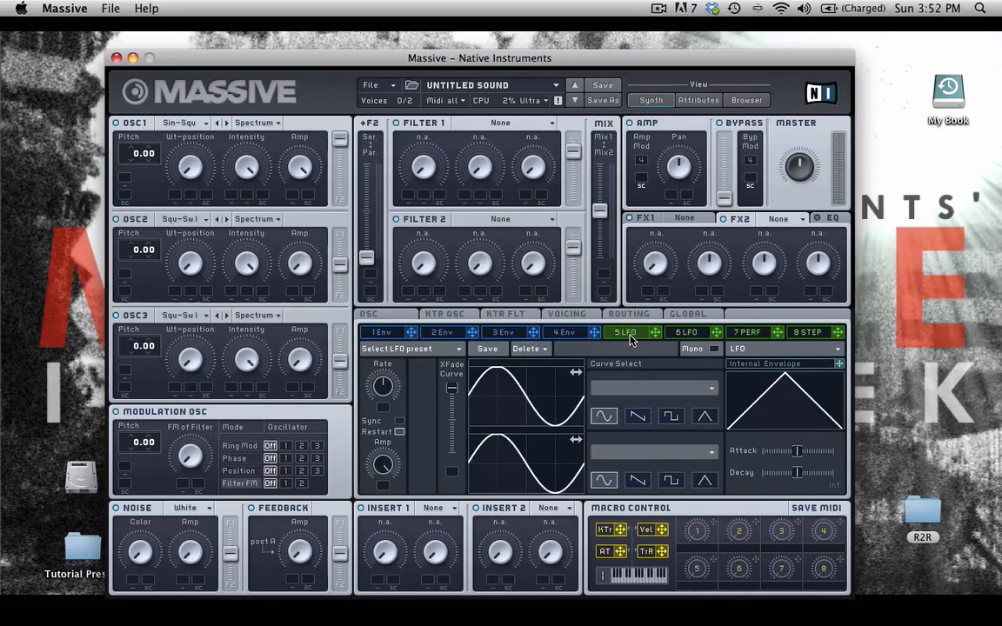
pyautogui.click(762, 348)
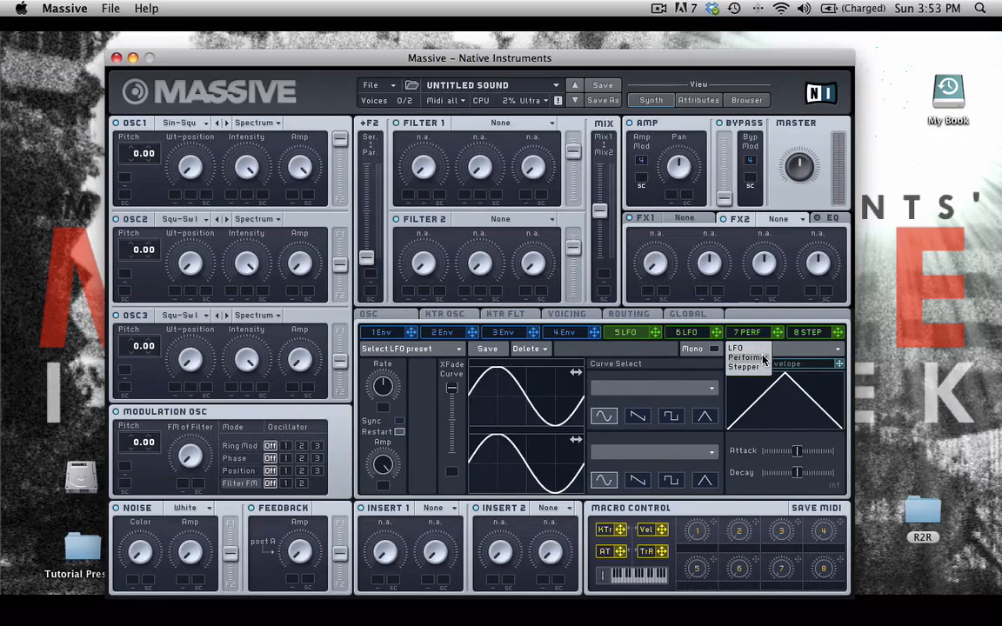
pyautogui.click(758, 359)
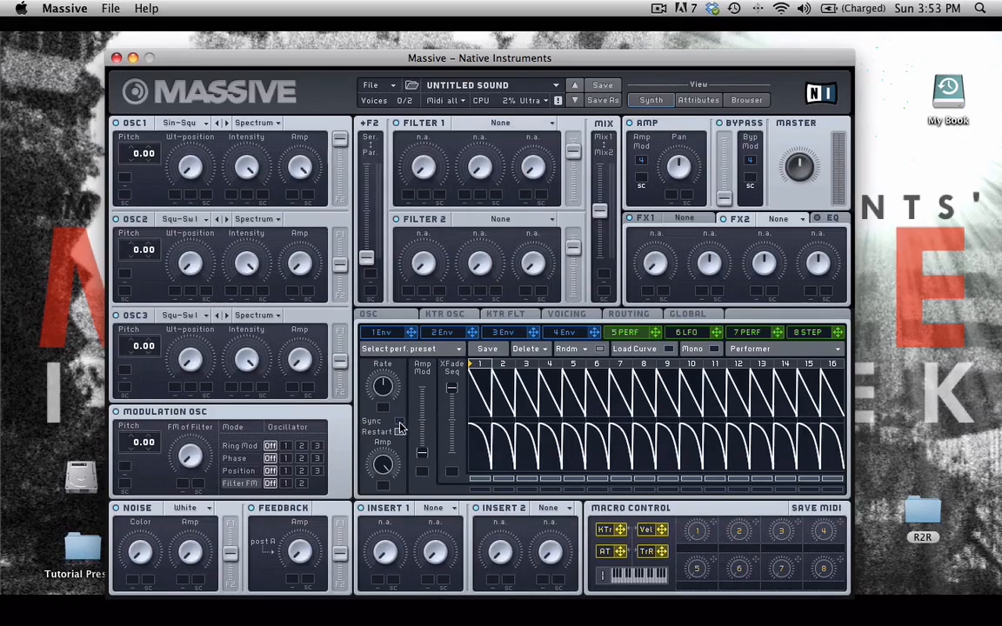
pyautogui.click(399, 423)
pyautogui.moveTo(388, 399); pyautogui.dragTo(388, 385)
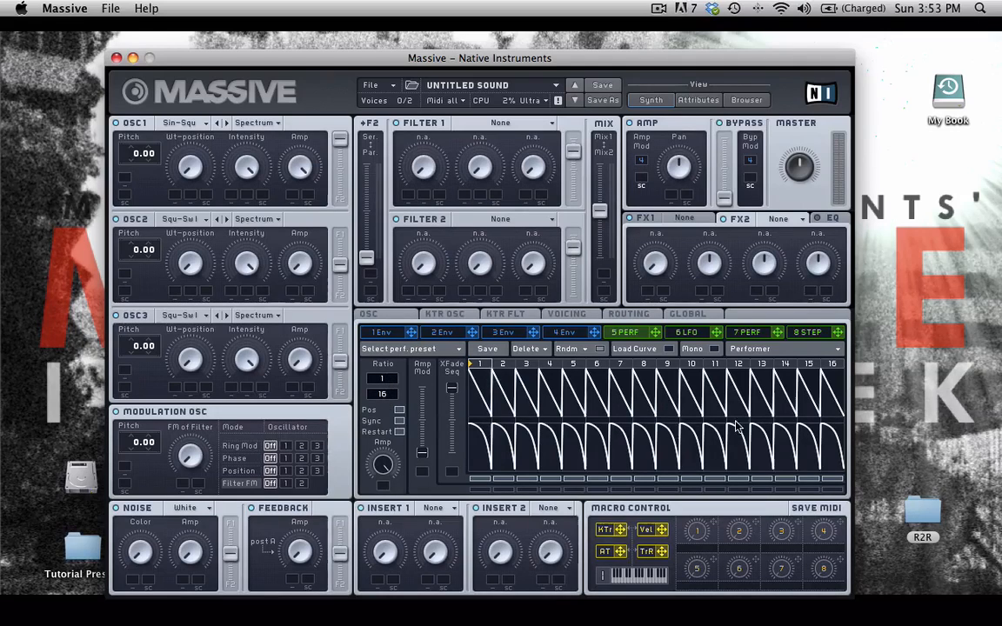
pyautogui.moveTo(844, 403)
pyautogui.mouseDown()
pyautogui.moveTo(844, 419)
pyautogui.moveTo(483, 430)
pyautogui.moveTo(484, 461)
pyautogui.moveTo(559, 481)
pyautogui.moveTo(843, 477)
pyautogui.mouseUp()
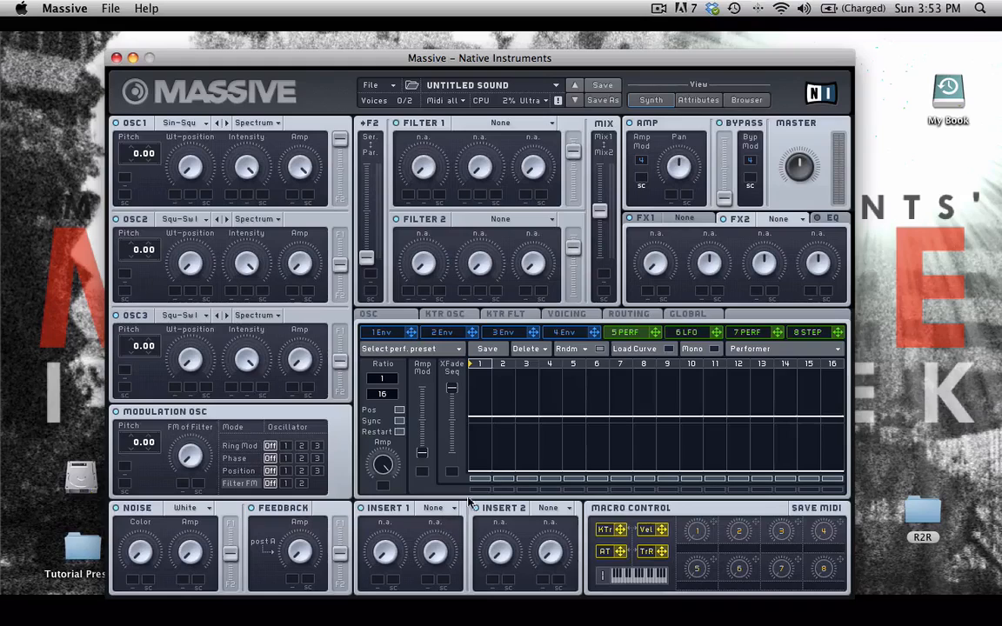
# Draw full-height falling-curve hits on performer 5's steps 1, 3, 6 and 9
pyautogui.click(667, 351)
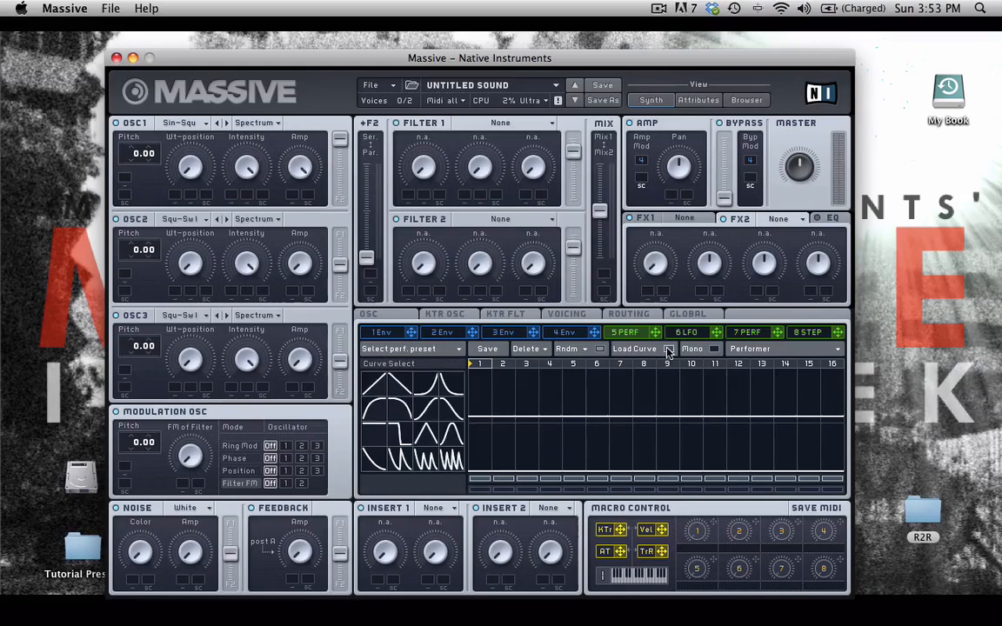
pyautogui.click(396, 416)
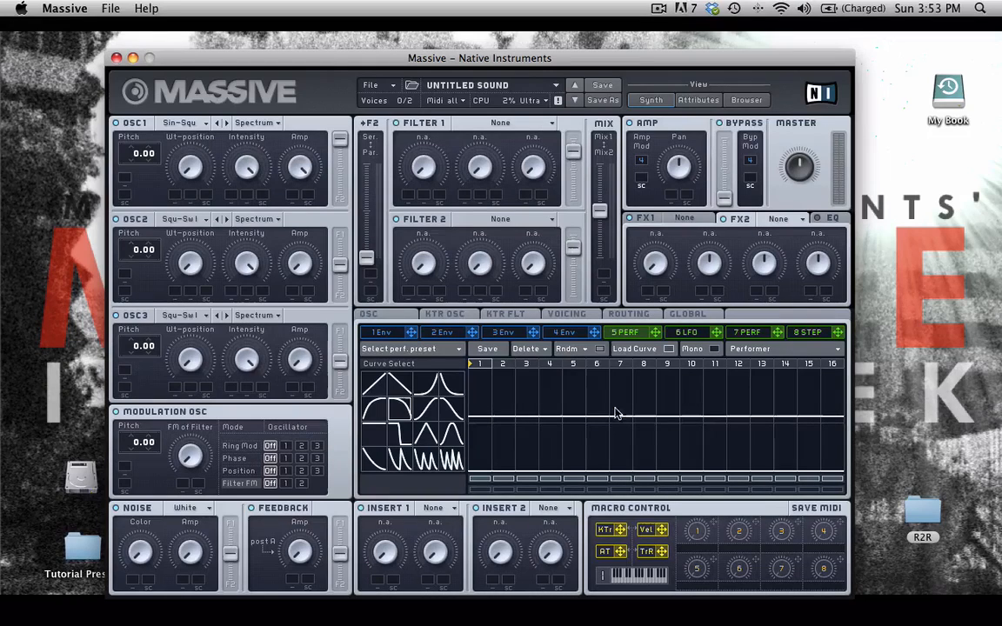
pyautogui.moveTo(487, 403); pyautogui.dragTo(475, 356)
pyautogui.moveTo(532, 402); pyautogui.dragTo(525, 369)
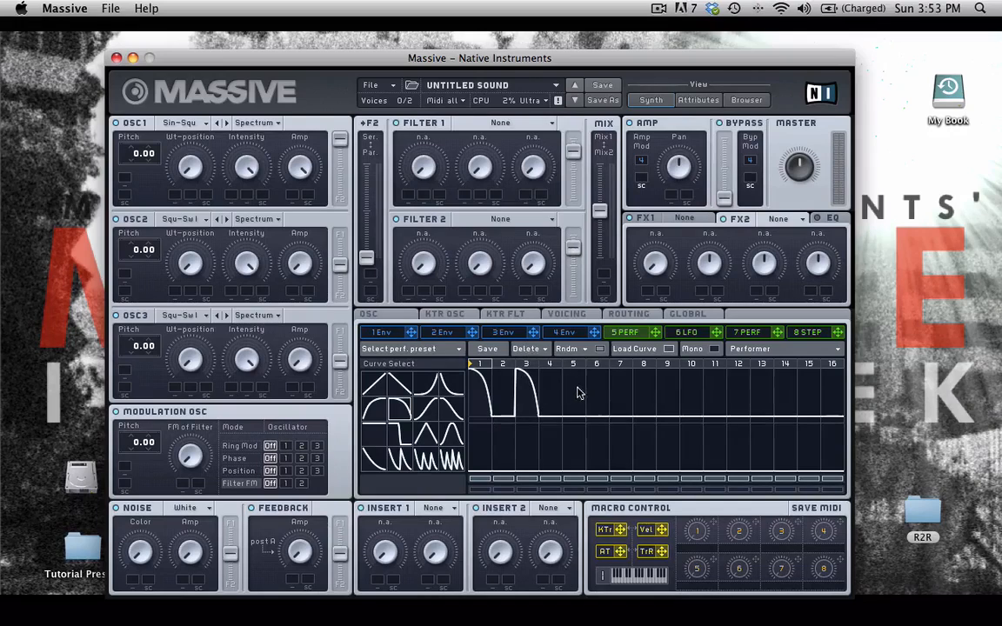
pyautogui.moveTo(565, 402); pyautogui.dragTo(561, 369)
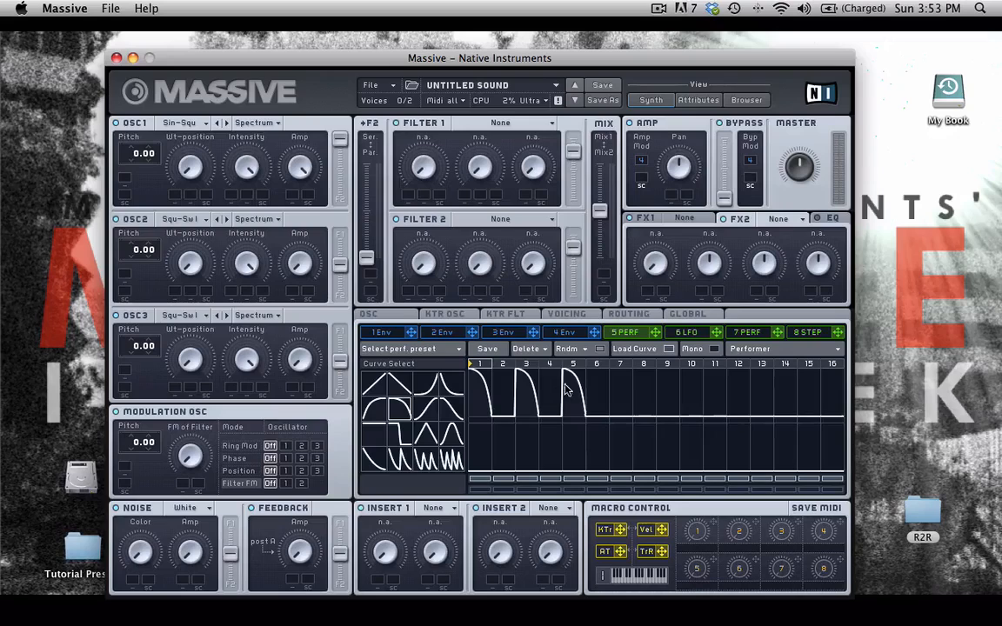
pyautogui.moveTo(568, 373); pyautogui.dragTo(579, 449)
pyautogui.moveTo(591, 391); pyautogui.dragTo(592, 342)
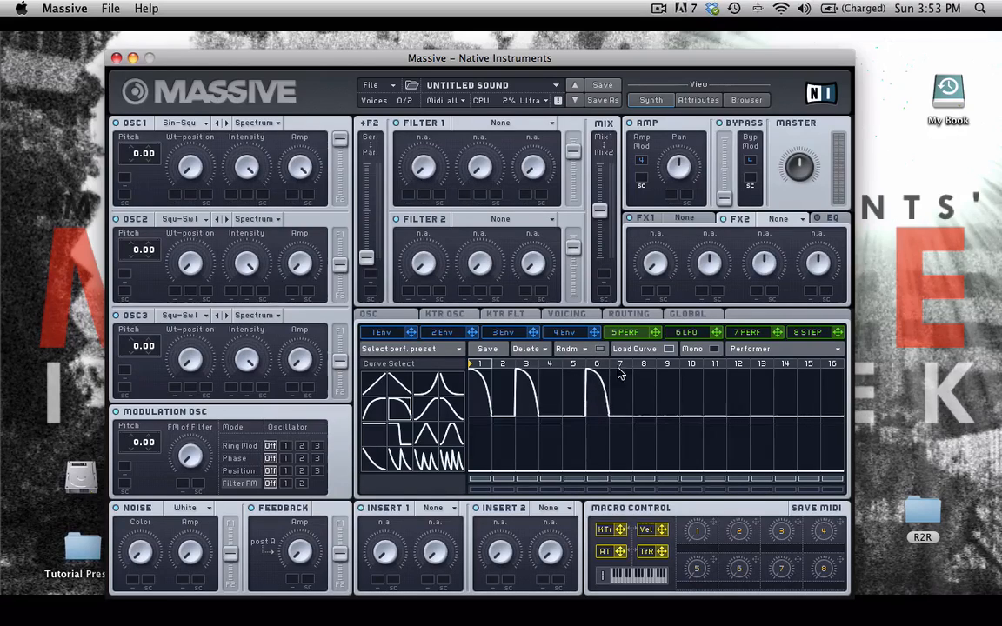
pyautogui.moveTo(659, 384); pyautogui.dragTo(671, 346)
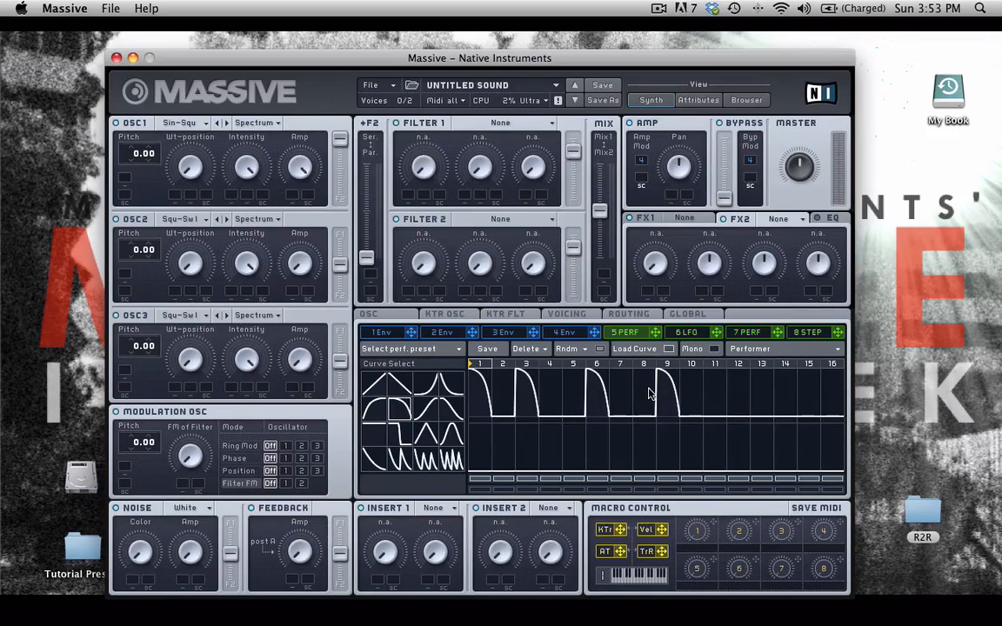
# Add a smaller hit on step 8 and a rising swell on step 14, then assign performer 5 to OSC1 amplitude
pyautogui.click(446, 389)
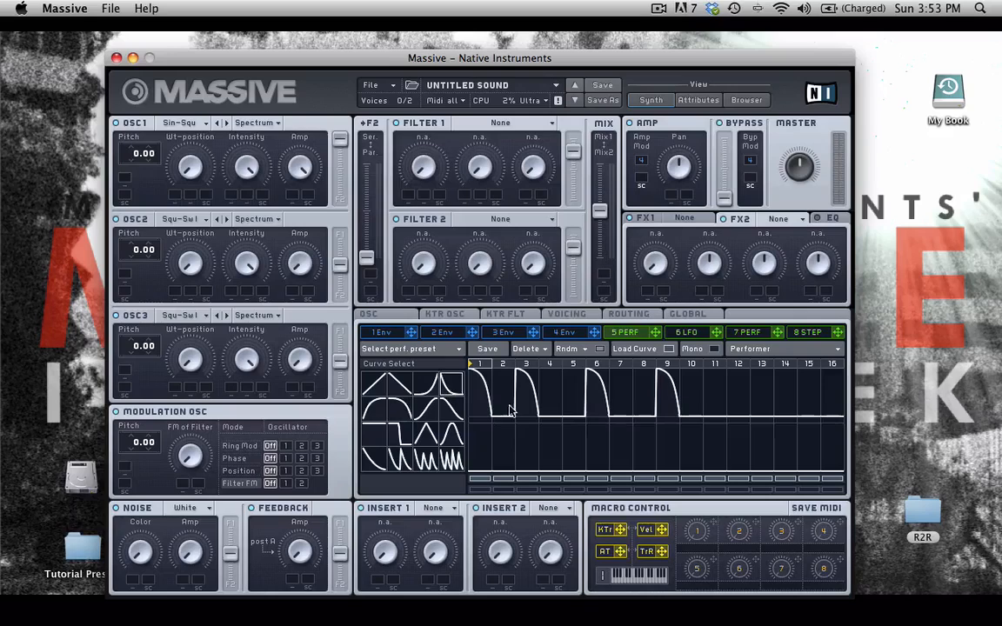
pyautogui.click(642, 392)
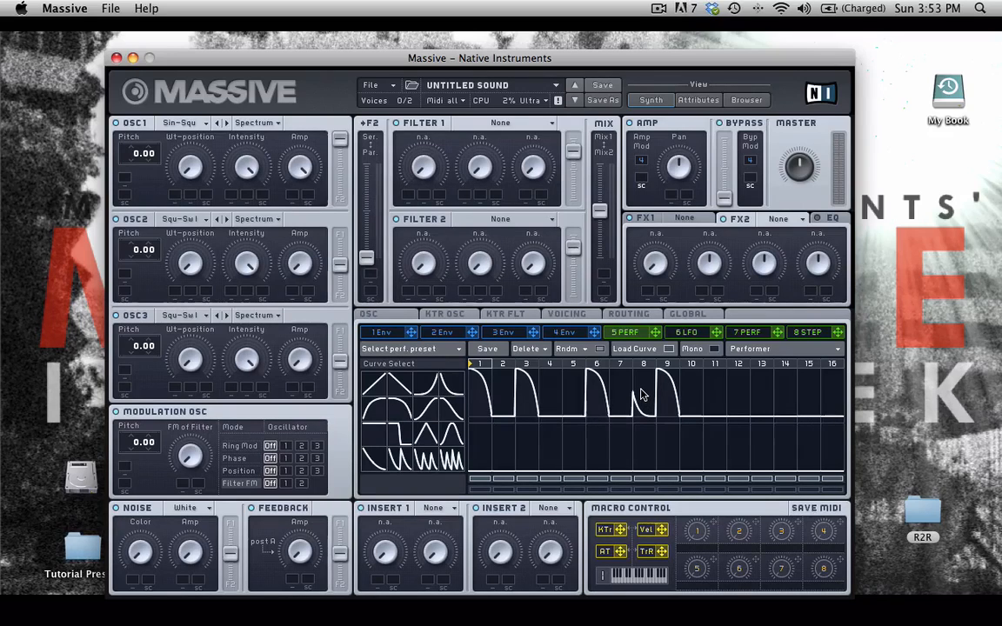
pyautogui.click(426, 385)
pyautogui.moveTo(781, 400); pyautogui.dragTo(782, 371)
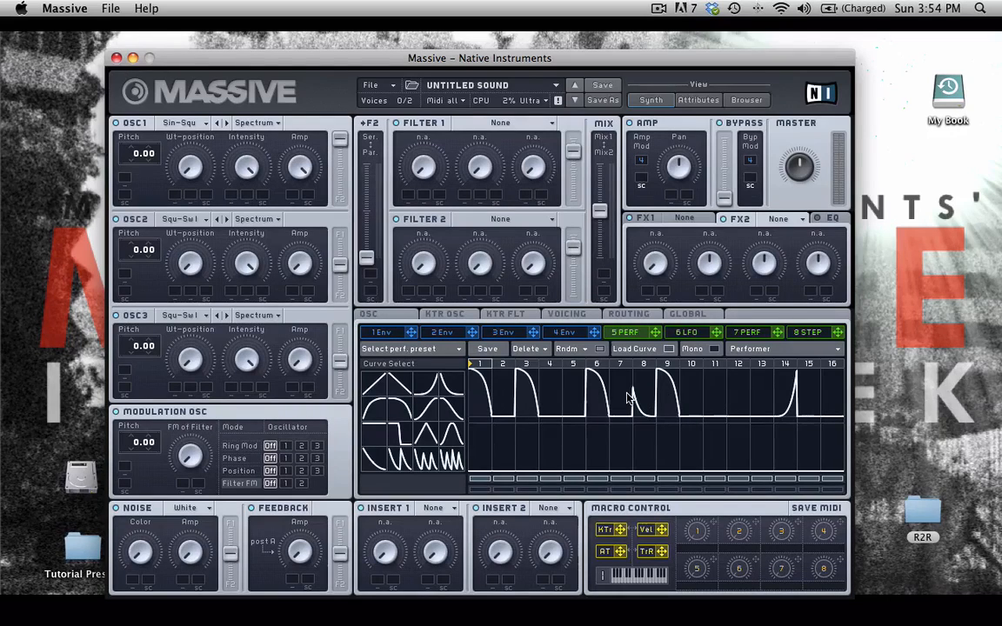
pyautogui.moveTo(654, 332); pyautogui.dragTo(294, 194)
pyautogui.moveTo(293, 195); pyautogui.dragTo(278, 71)
# Draw a peak curve onto step 15 of performer 5 and show envelope 4
pyautogui.click(666, 350)
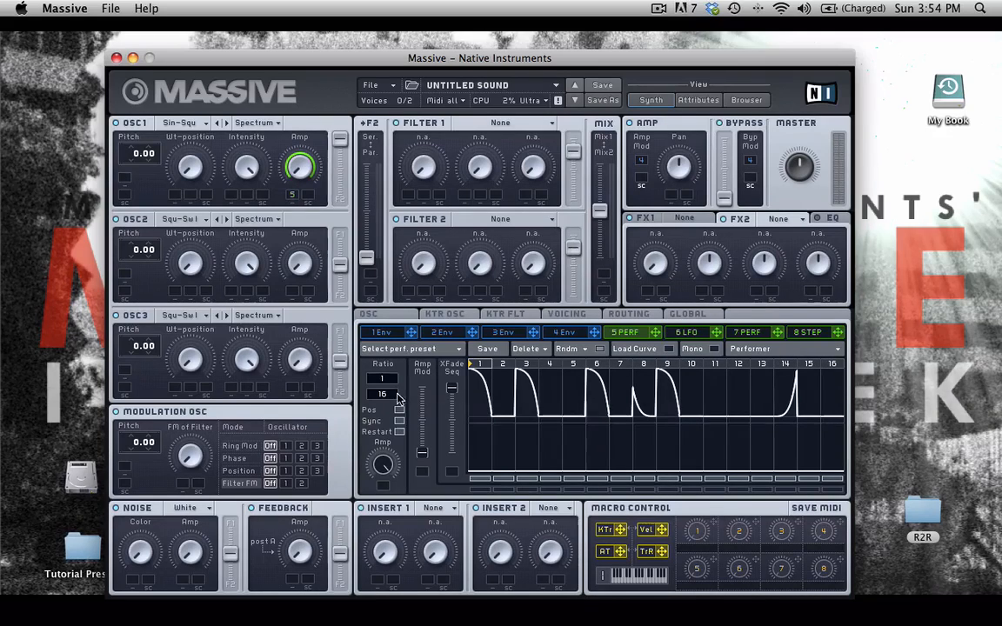
pyautogui.click(670, 350)
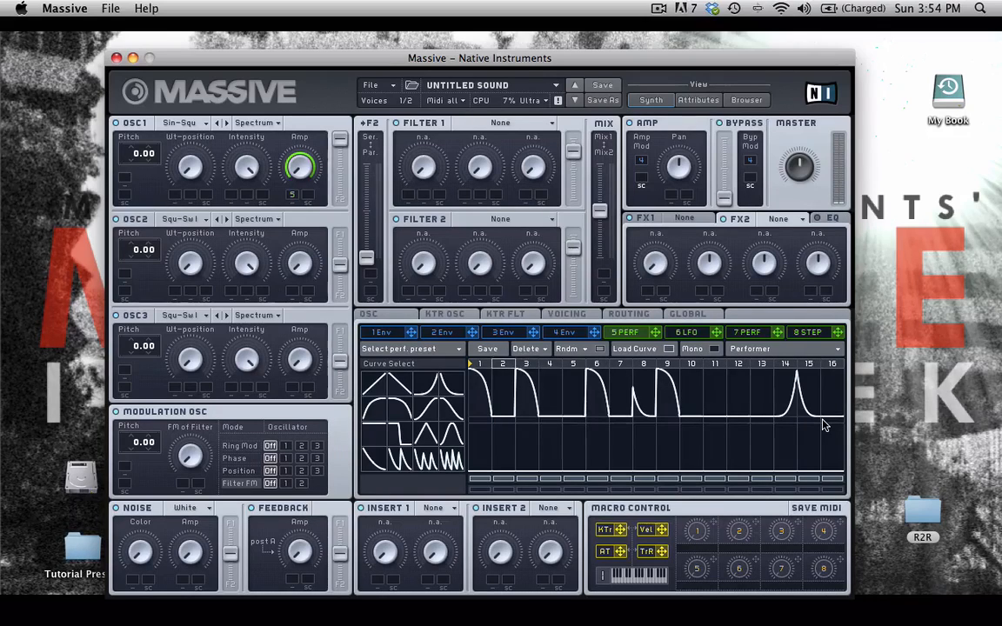
pyautogui.moveTo(452, 406); pyautogui.dragTo(810, 400)
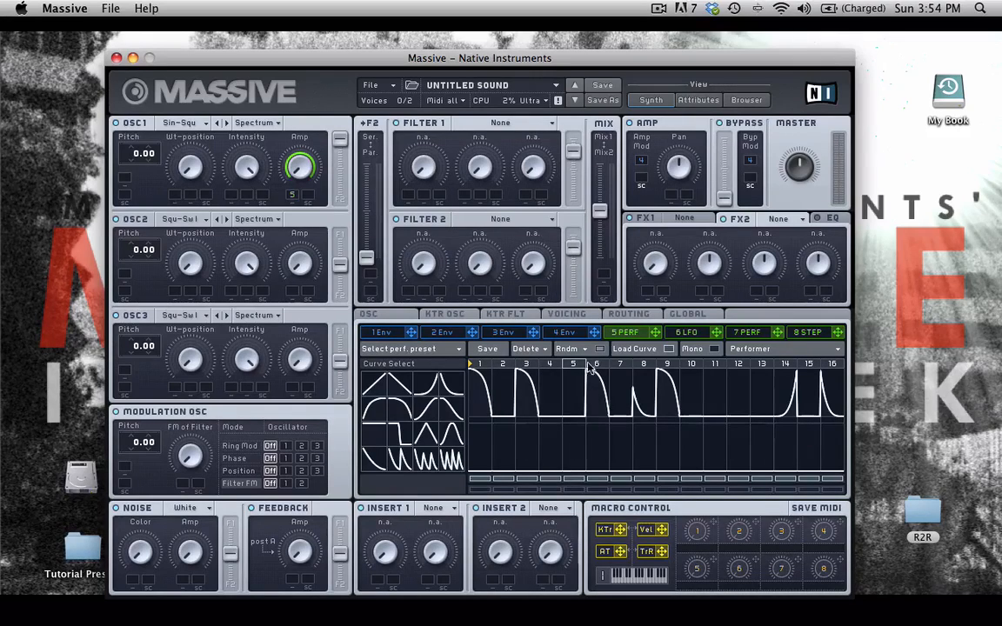
pyautogui.click(563, 334)
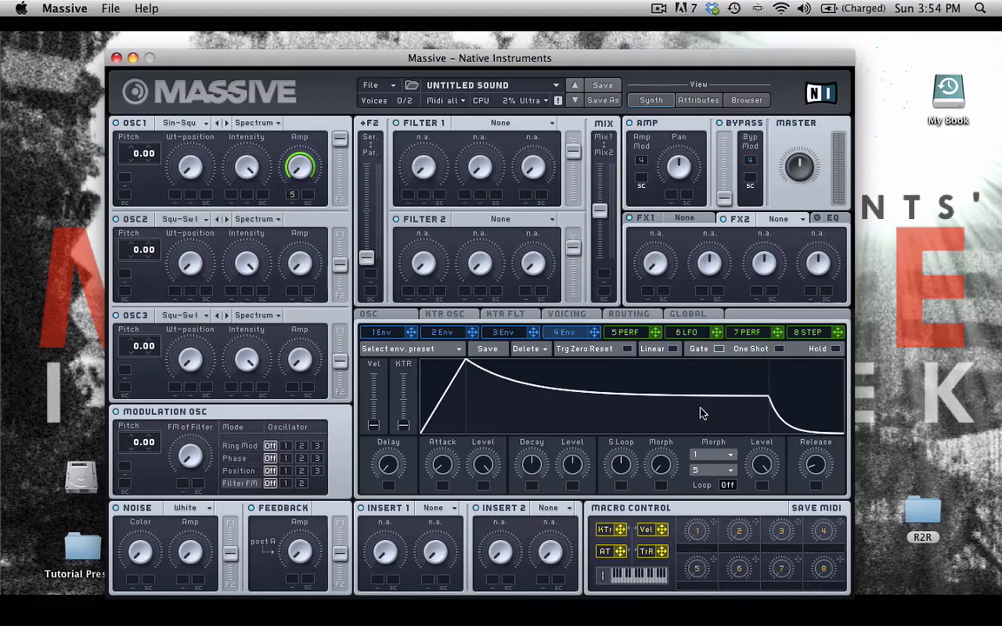
# Set envelope 4's attack and release to minimum and its decay level to maximum
pyautogui.moveTo(444, 462); pyautogui.dragTo(445, 513)
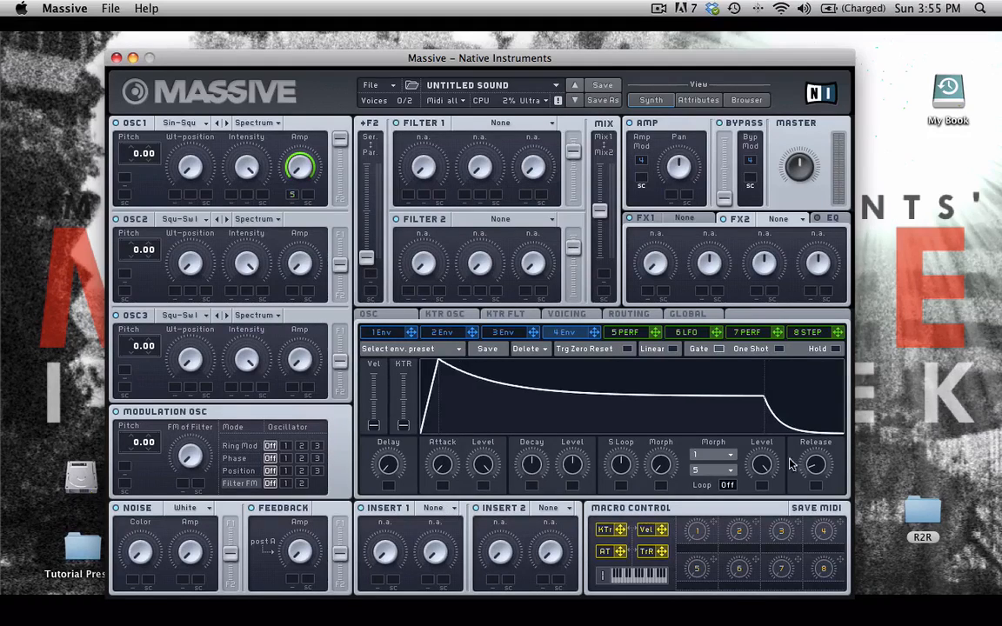
pyautogui.moveTo(811, 464); pyautogui.dragTo(813, 518)
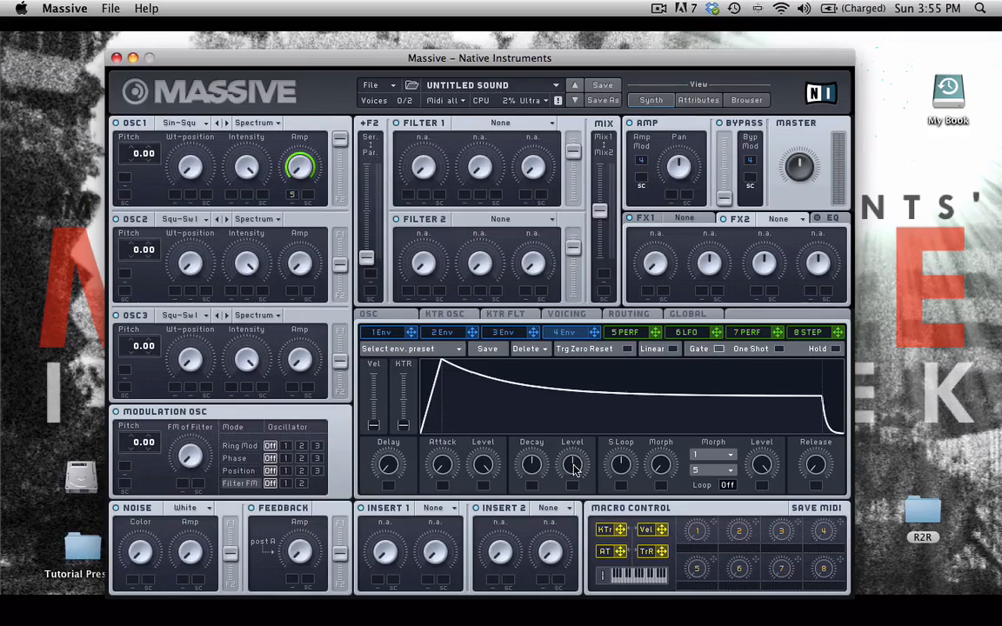
pyautogui.moveTo(574, 467); pyautogui.dragTo(574, 409)
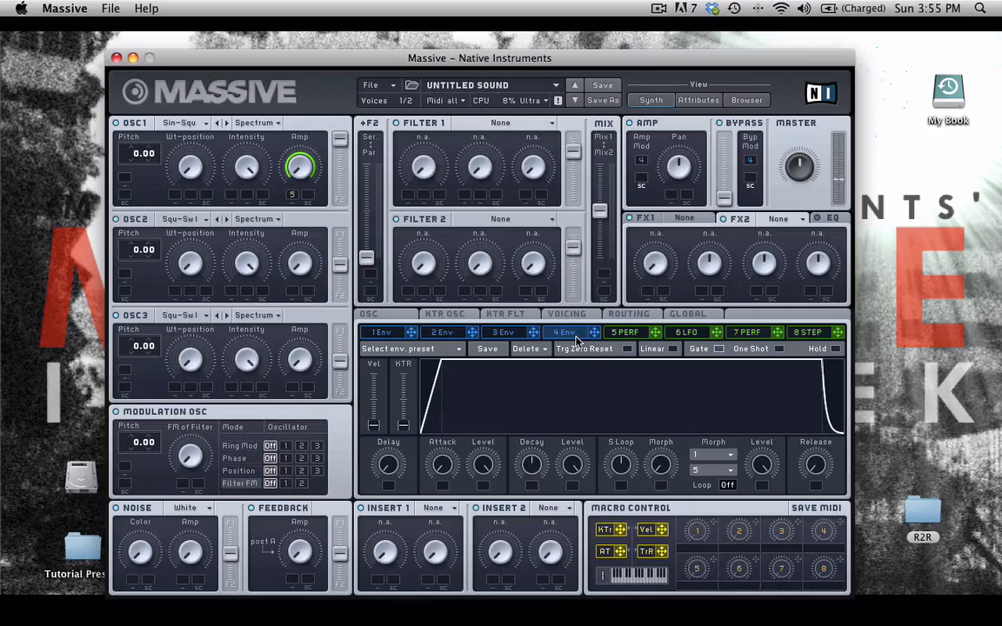
# Set OSC1 pitch to -24 and add performer 5 to both its pitch slots at 24 and -12
pyautogui.click(625, 332)
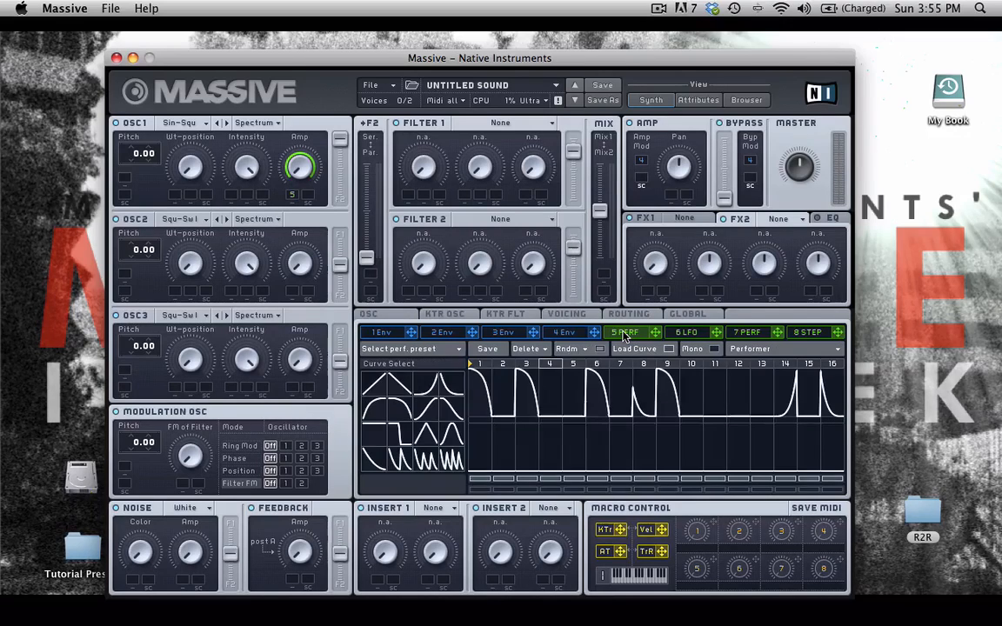
pyautogui.click(668, 350)
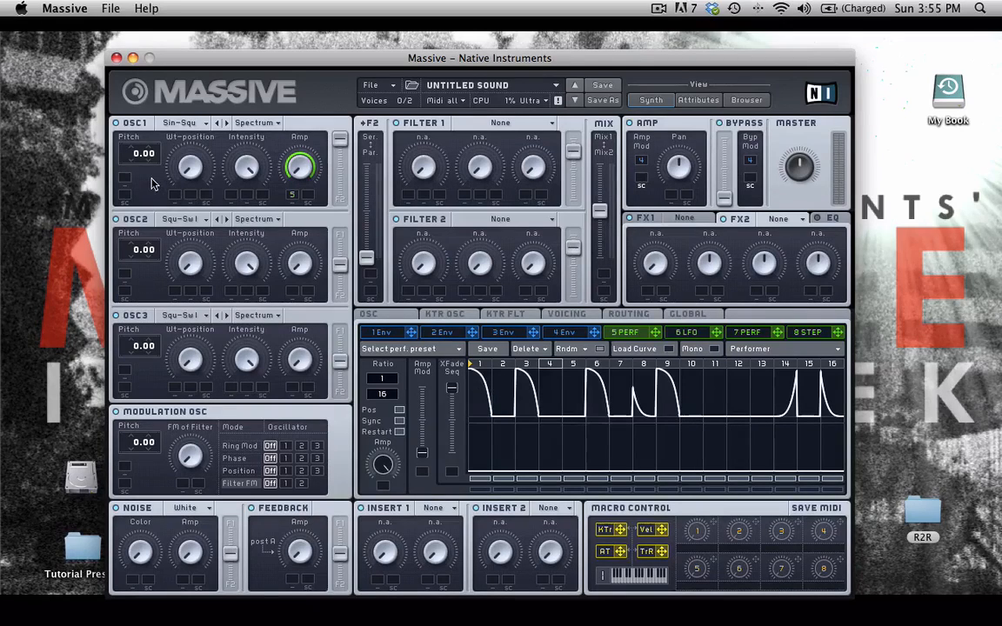
pyautogui.moveTo(137, 165); pyautogui.dragTo(132, 197)
pyautogui.moveTo(656, 332); pyautogui.dragTo(126, 178)
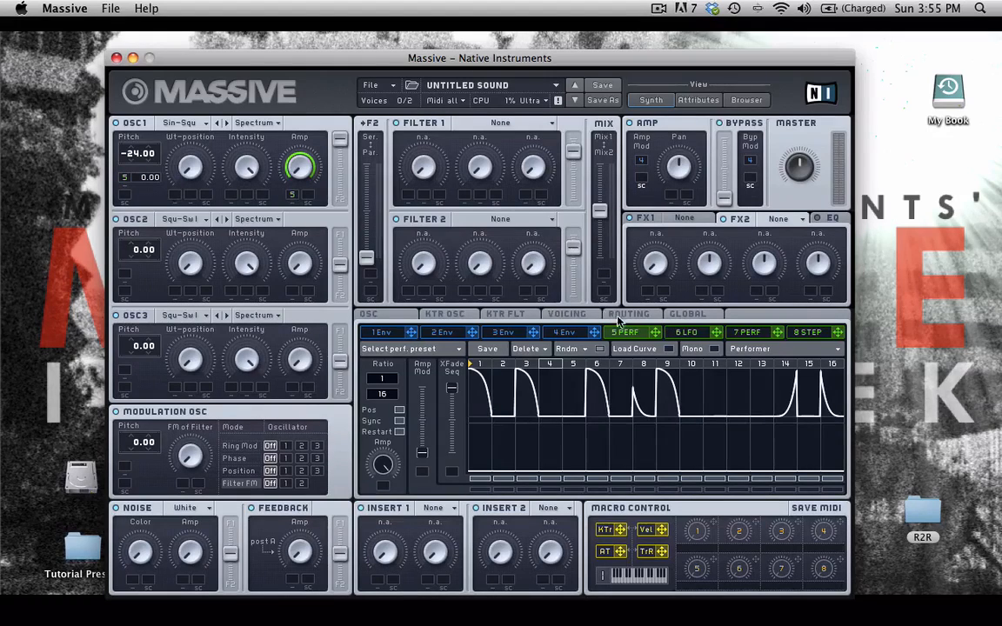
pyautogui.moveTo(655, 332); pyautogui.dragTo(127, 198)
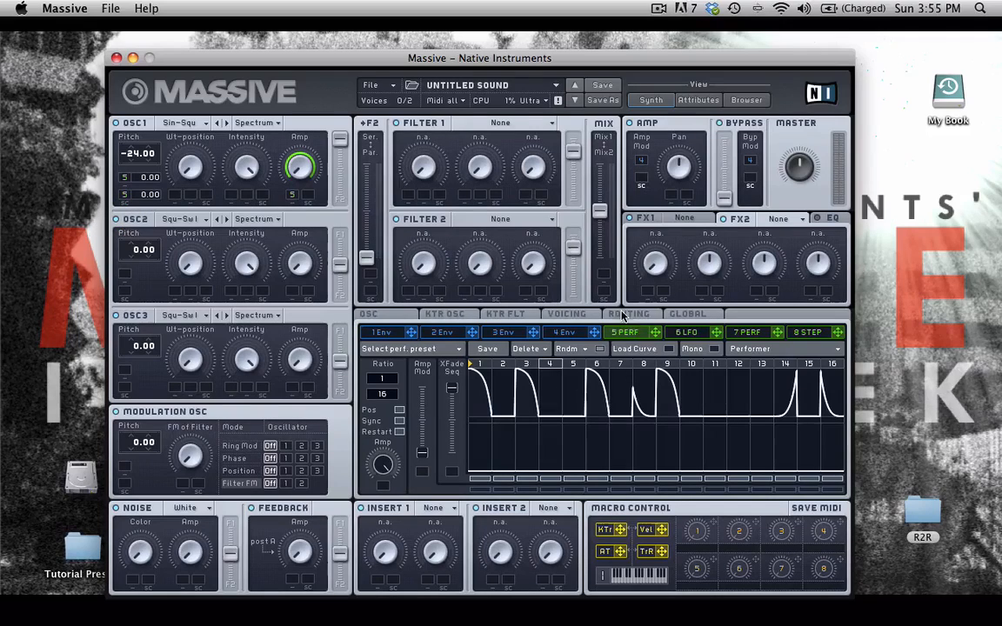
pyautogui.moveTo(136, 179); pyautogui.dragTo(138, 146)
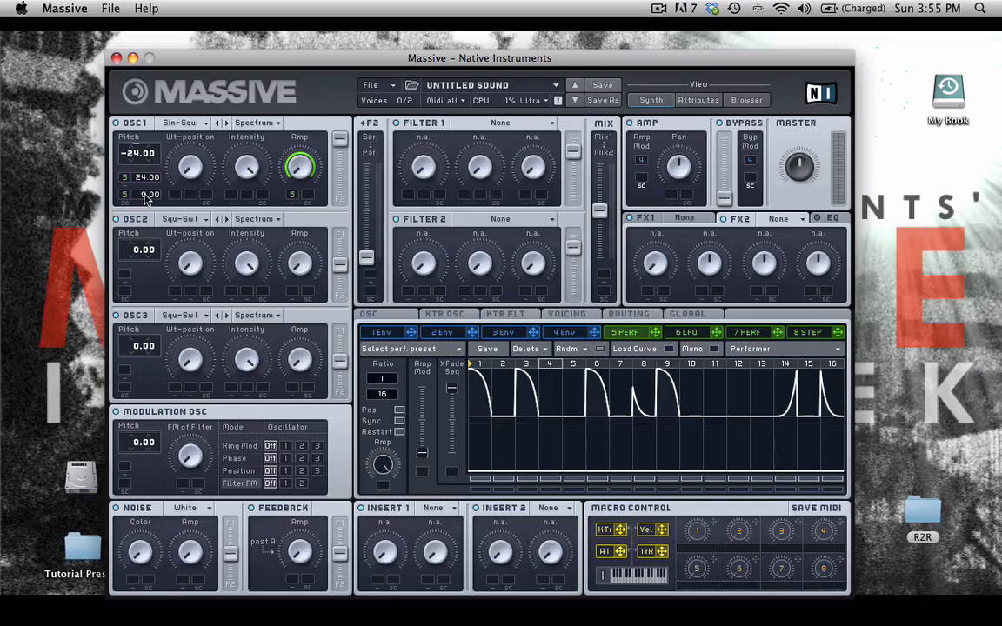
pyautogui.moveTo(143, 203); pyautogui.dragTo(143, 214)
# Give OSC2 the Sin-Tri wavetable, route it fully to filter 2, and raise its pitch to 24
pyautogui.click(198, 219)
pyautogui.click(232, 249)
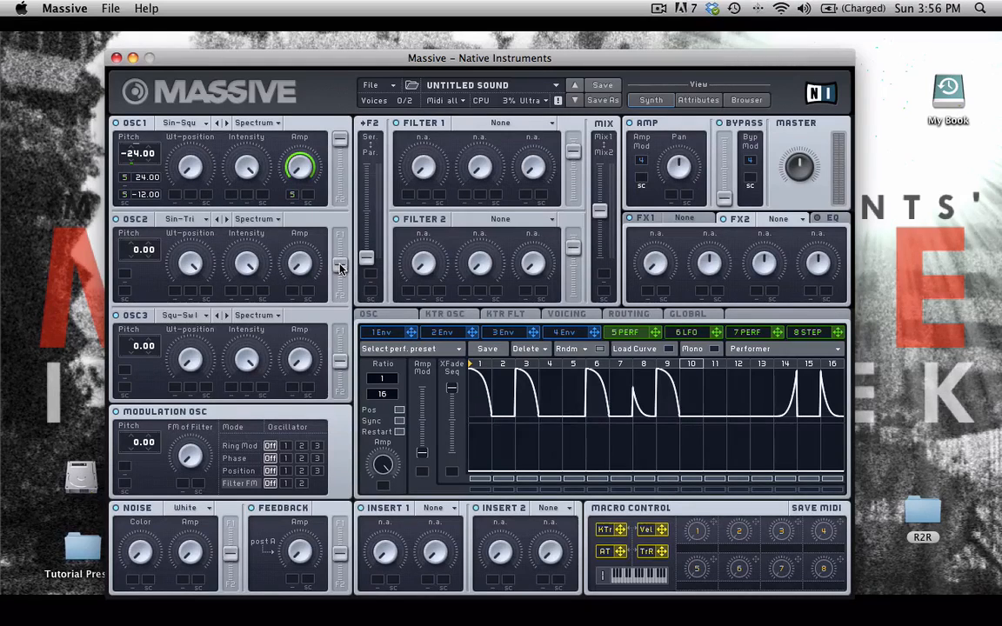
pyautogui.moveTo(340, 269); pyautogui.dragTo(341, 340)
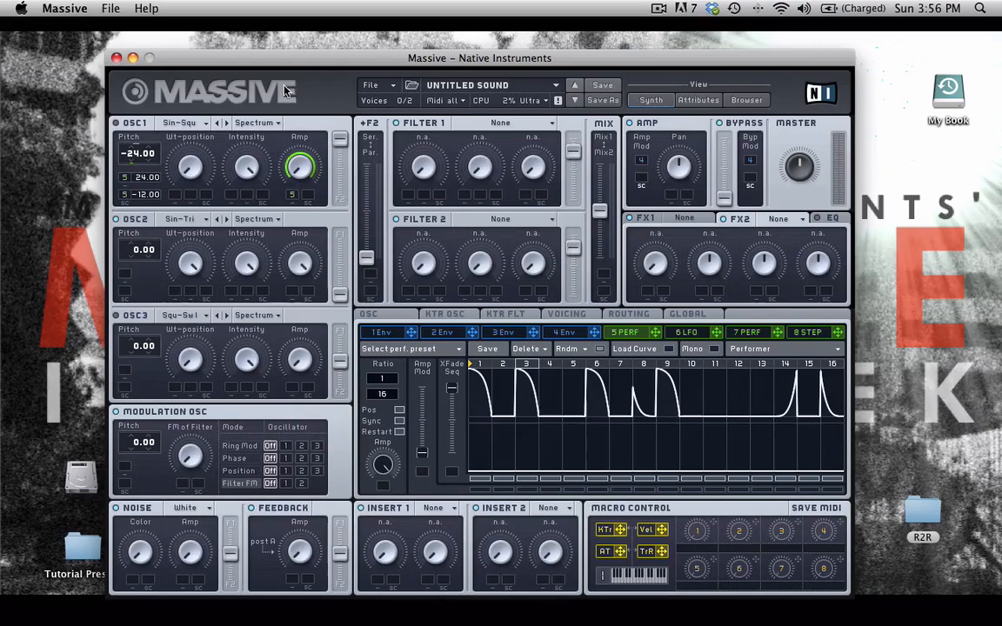
pyautogui.moveTo(137, 257); pyautogui.dragTo(123, 199)
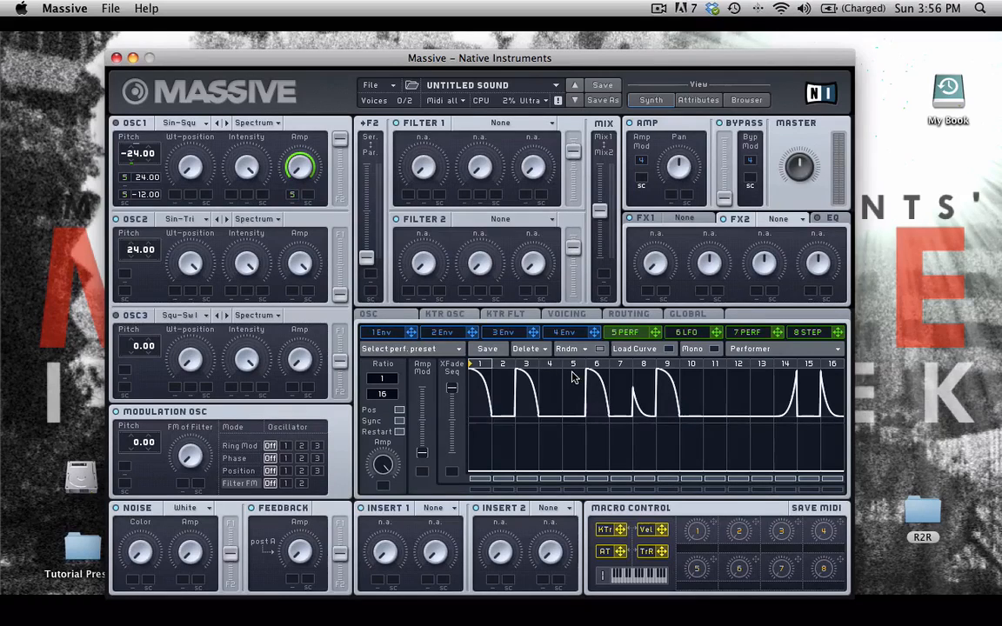
# Make modulator 6 a tempo-synced Performer with both step rows flattened
pyautogui.click(687, 332)
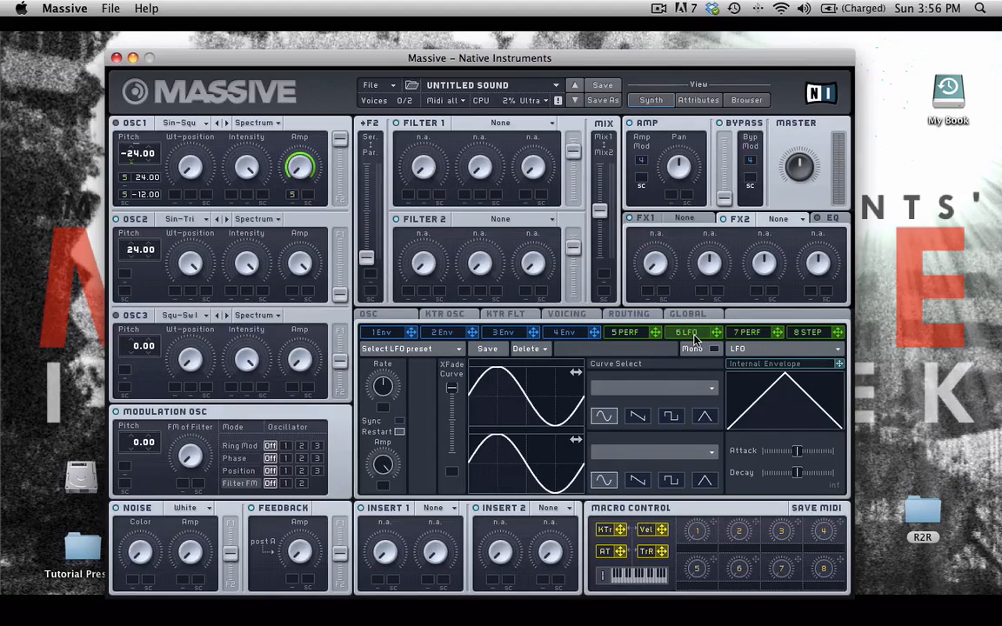
pyautogui.click(744, 349)
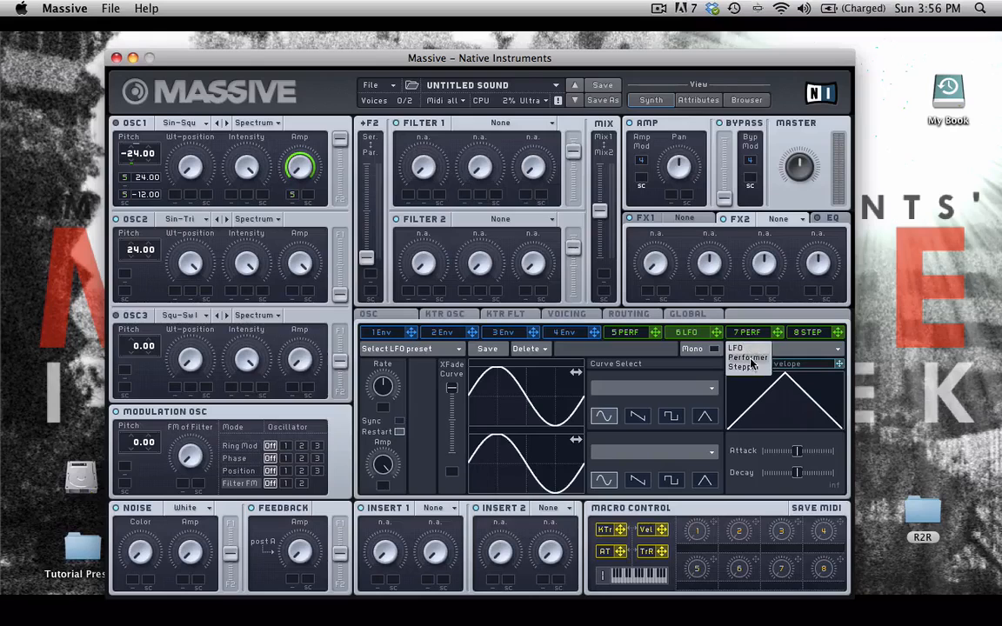
pyautogui.click(751, 360)
pyautogui.moveTo(835, 398)
pyautogui.mouseDown()
pyautogui.moveTo(775, 424)
pyautogui.moveTo(481, 432)
pyautogui.mouseUp()
pyautogui.moveTo(831, 463)
pyautogui.mouseDown()
pyautogui.moveTo(812, 488)
pyautogui.moveTo(468, 483)
pyautogui.mouseUp()
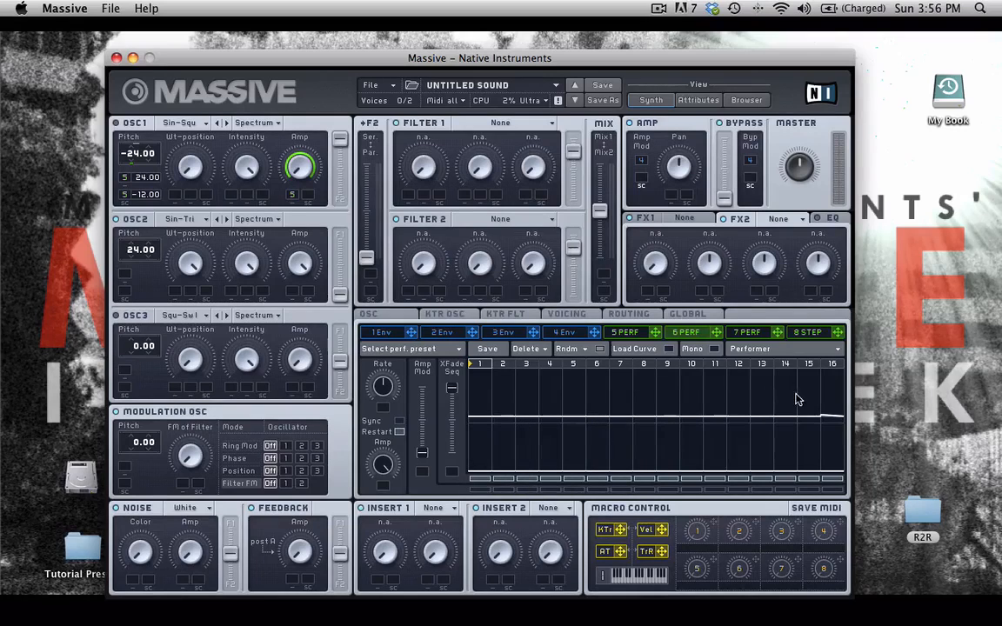
pyautogui.click(399, 421)
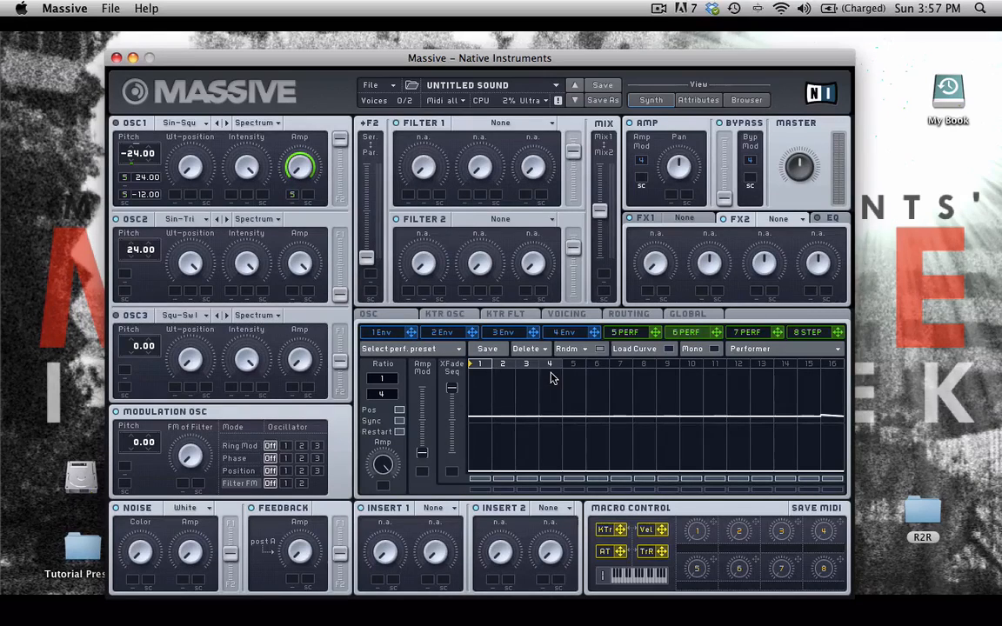
# Load the decaying curve into performer 6's steps 2 and 4, clearing step 1
pyautogui.click(667, 349)
pyautogui.click(489, 392)
pyautogui.click(453, 383)
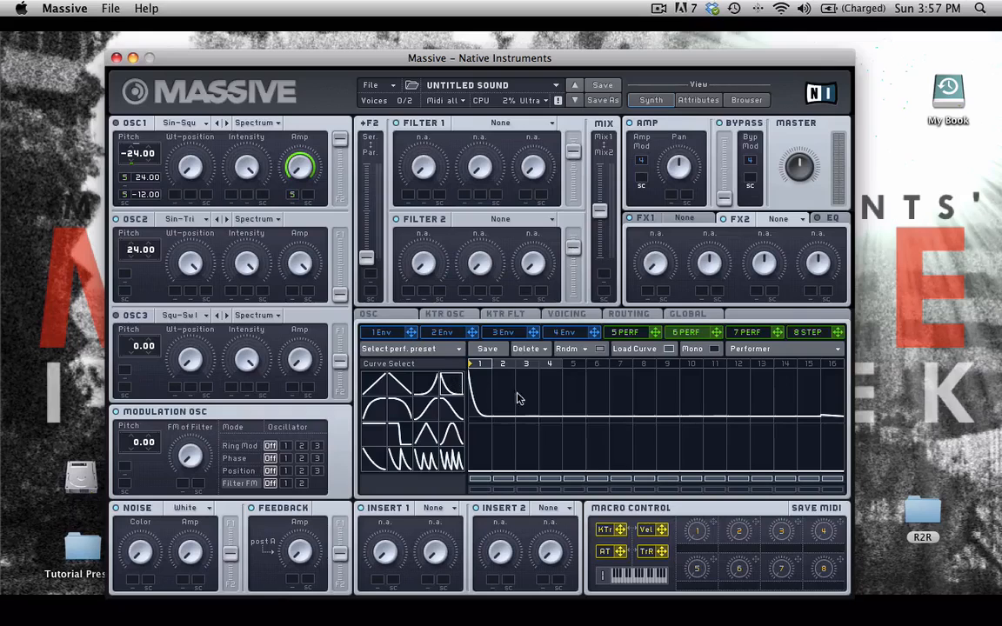
pyautogui.click(548, 387)
pyautogui.click(502, 383)
pyautogui.moveTo(475, 373); pyautogui.dragTo(475, 499)
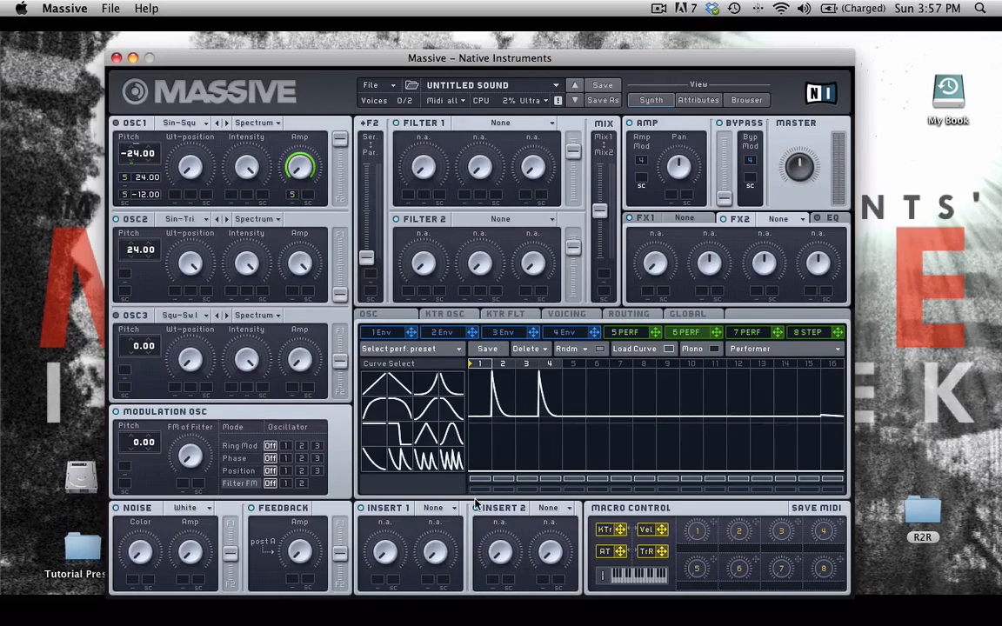
# Route performer 6 to OSC2's amplitude modulation slot
pyautogui.click(669, 349)
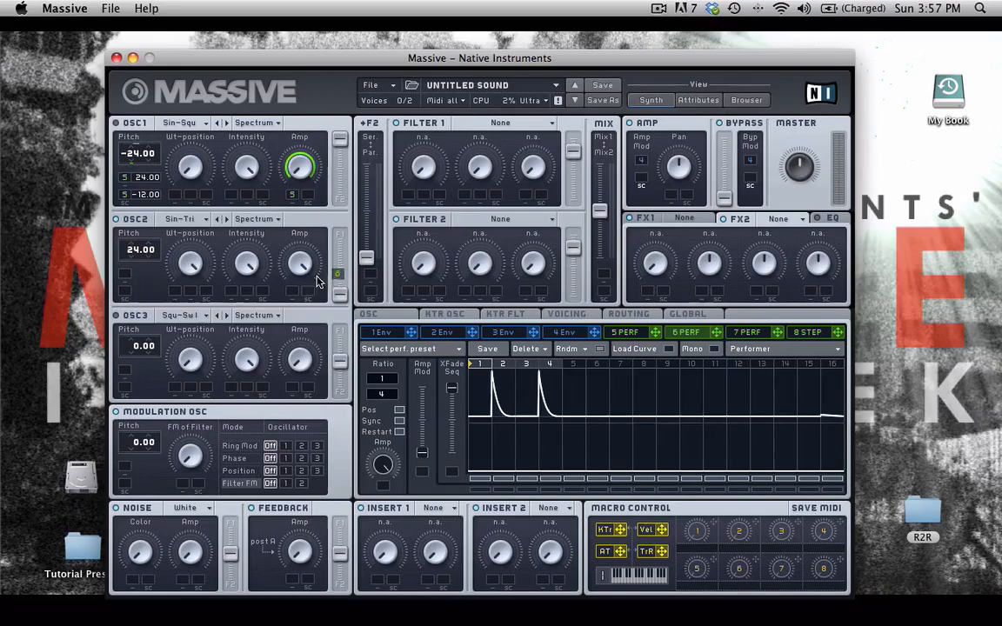
pyautogui.moveTo(292, 292); pyautogui.dragTo(293, 291)
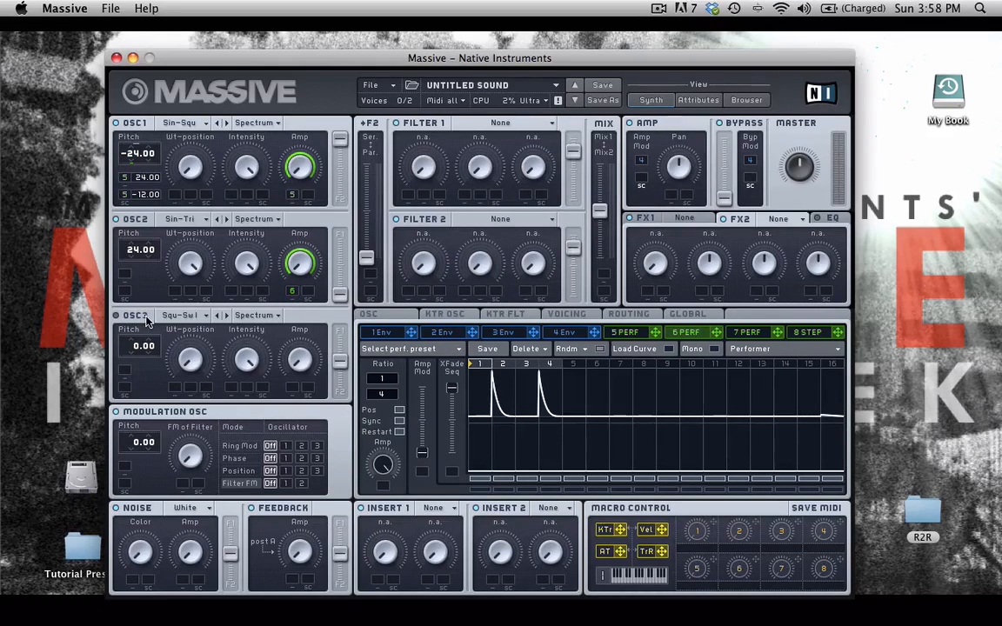
pyautogui.click(188, 317)
pyautogui.click(118, 316)
# Make modulator 7 a Stepper and route it to OSC3's pitch at a depth of 12
pyautogui.click(742, 335)
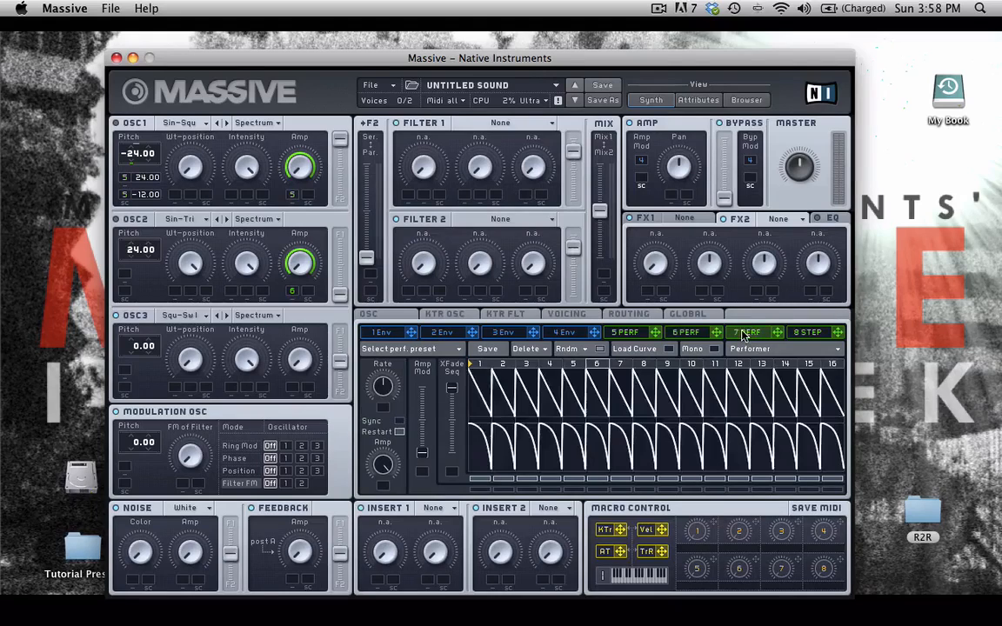
pyautogui.click(748, 350)
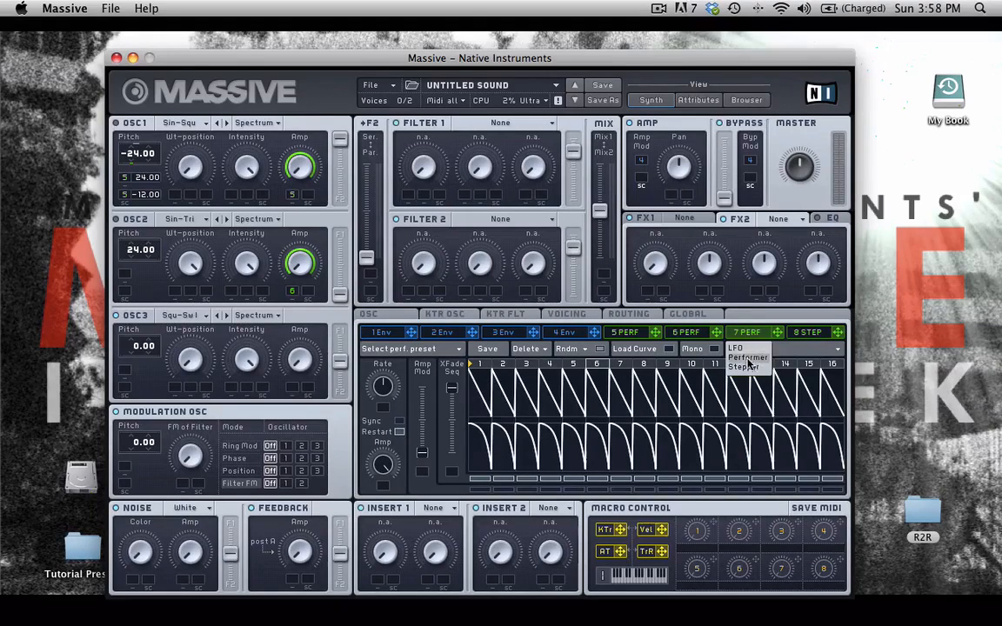
pyautogui.click(750, 357)
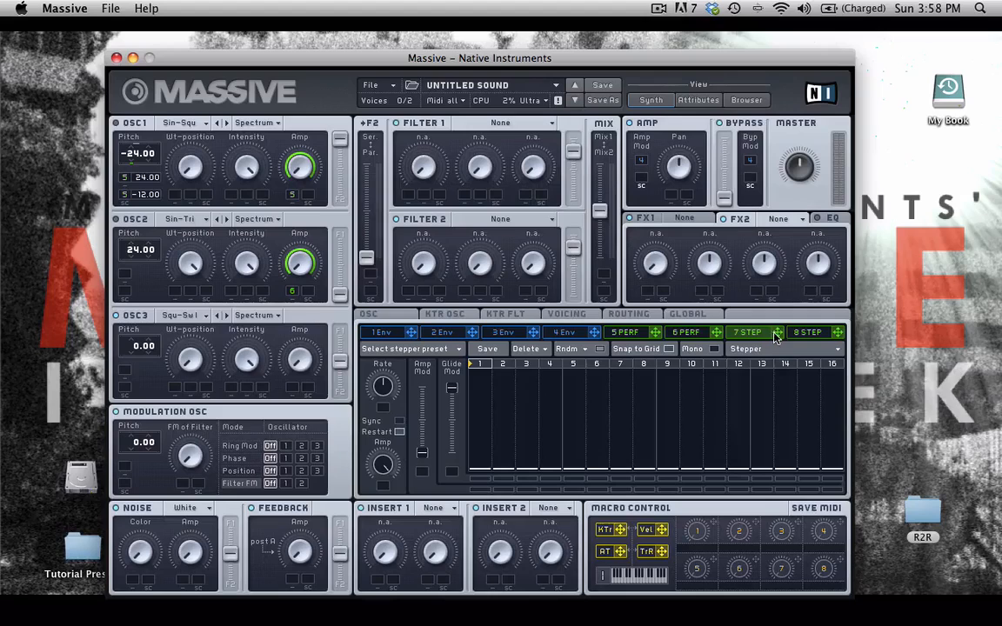
pyautogui.moveTo(776, 339); pyautogui.dragTo(140, 360)
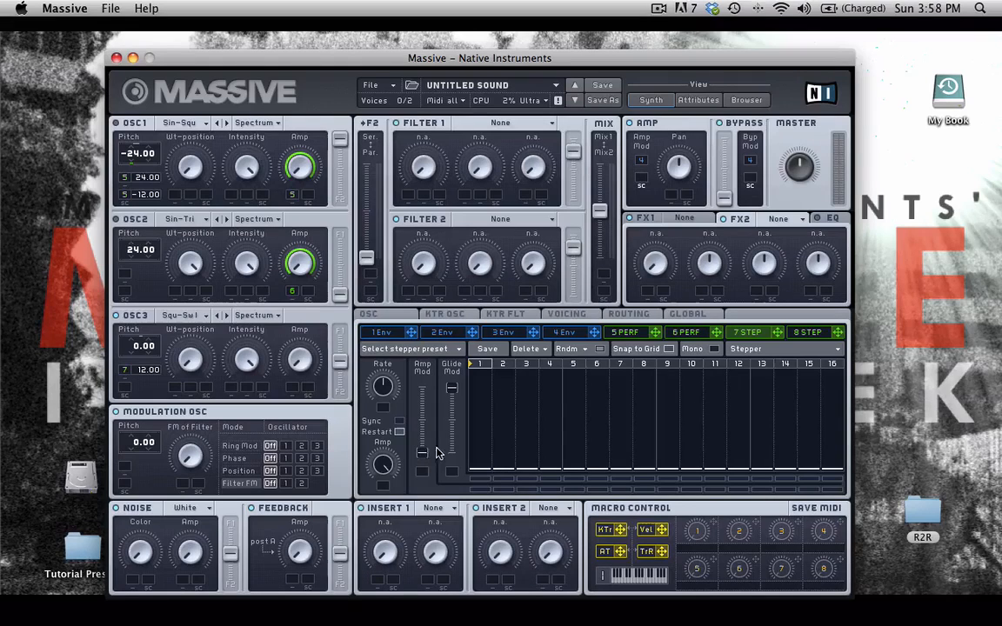
# Sync stepper 7 at a 1/16 ratio and set steps 3, 4, 7, 12 and 14 into a rhythmic pattern
pyautogui.click(400, 422)
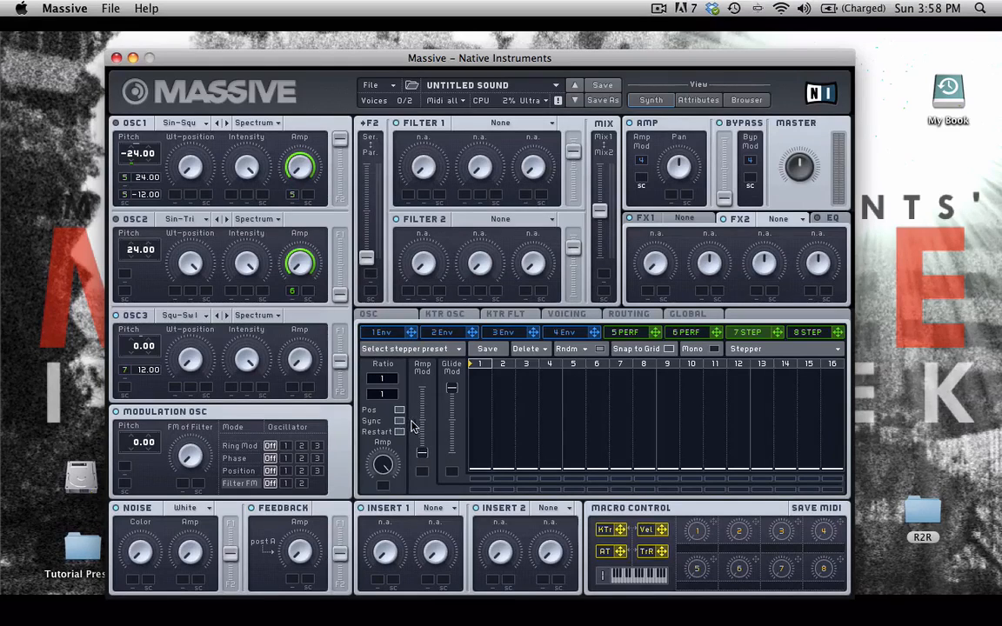
pyautogui.moveTo(391, 392); pyautogui.dragTo(391, 385)
pyautogui.moveTo(521, 416); pyautogui.dragTo(550, 416)
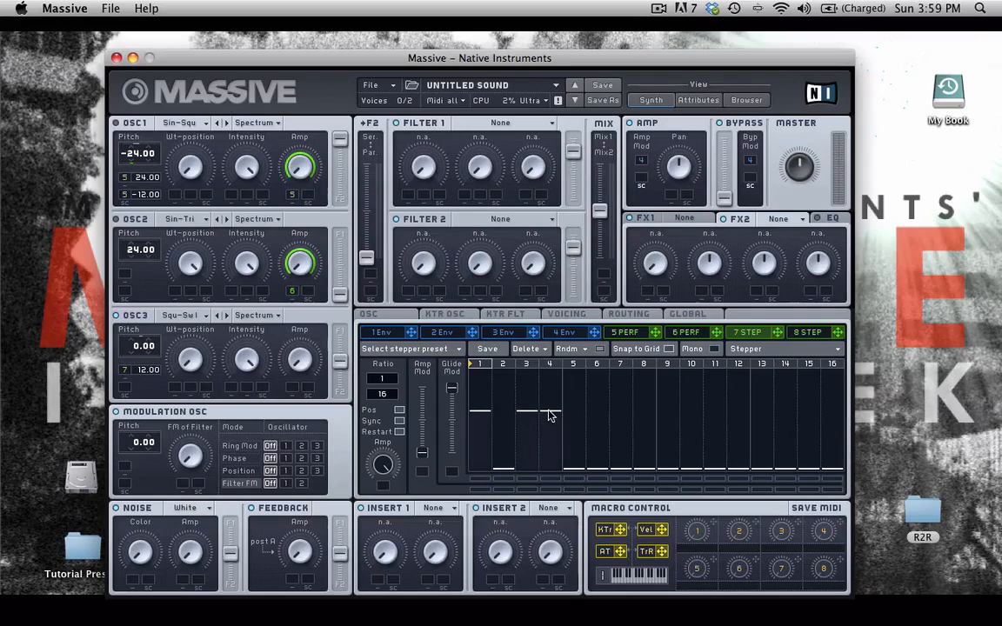
pyautogui.click(620, 386)
pyautogui.moveTo(742, 421); pyautogui.dragTo(740, 426)
pyautogui.moveTo(794, 447)
pyautogui.mouseDown()
pyautogui.moveTo(780, 447)
pyautogui.moveTo(808, 454)
pyautogui.mouseUp()
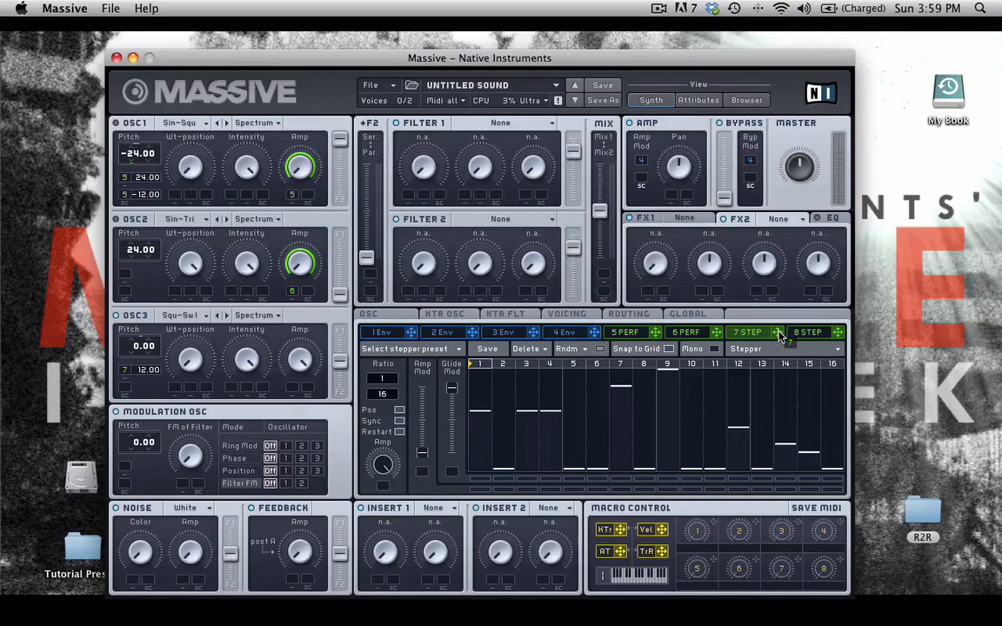
# Assign stepper 7 to an OSC3 Amp slot and set its modulation depth
pyautogui.moveTo(778, 332); pyautogui.dragTo(305, 385)
pyautogui.moveTo(293, 394); pyautogui.dragTo(292, 389)
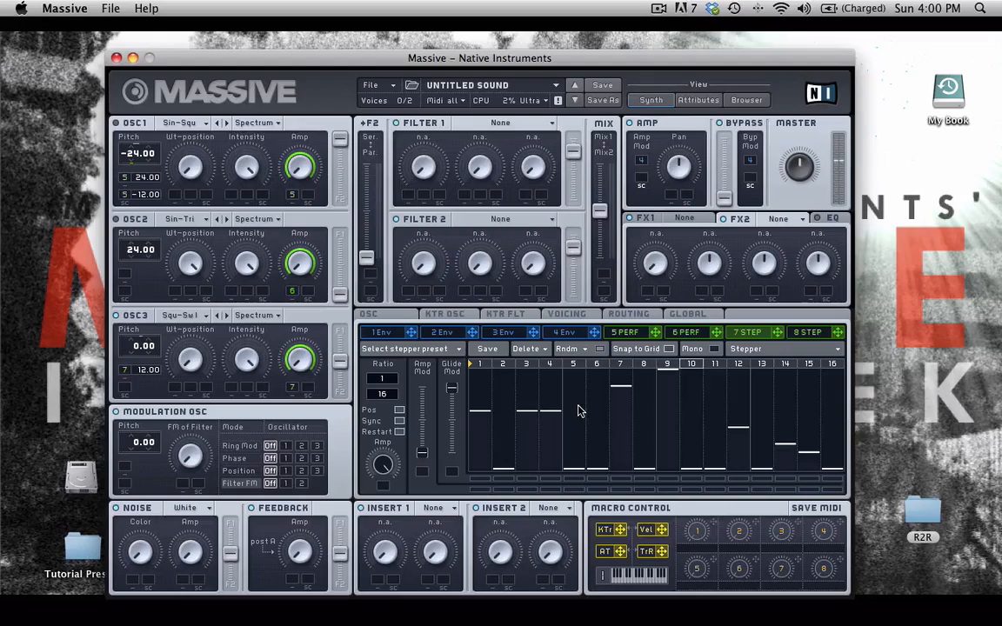
# Bring up Performer 5 and assign it to OSC3's second Amp modulation slot
pyautogui.click(624, 333)
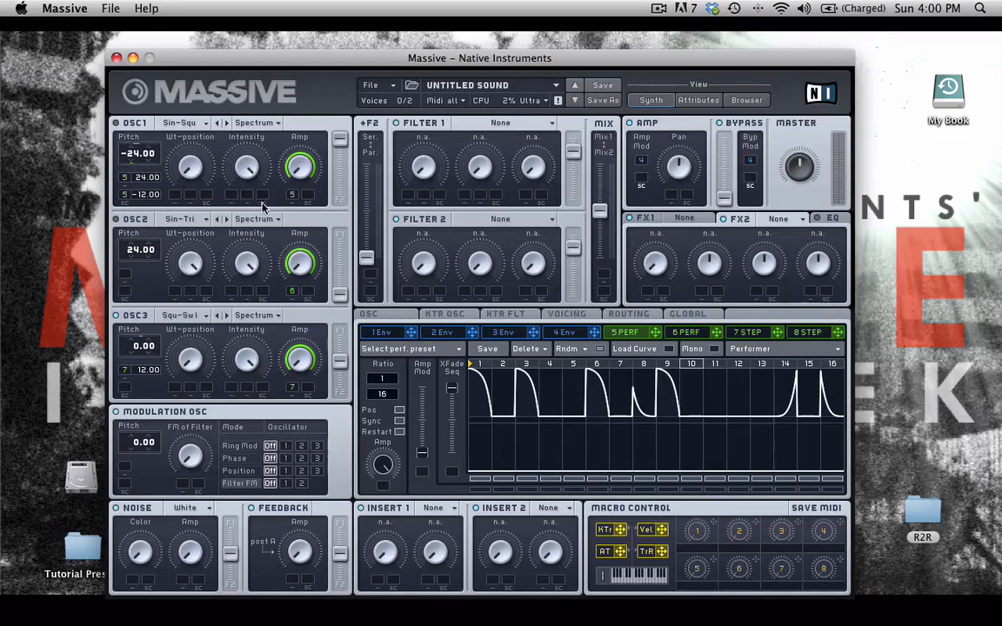
pyautogui.moveTo(656, 332); pyautogui.dragTo(299, 389)
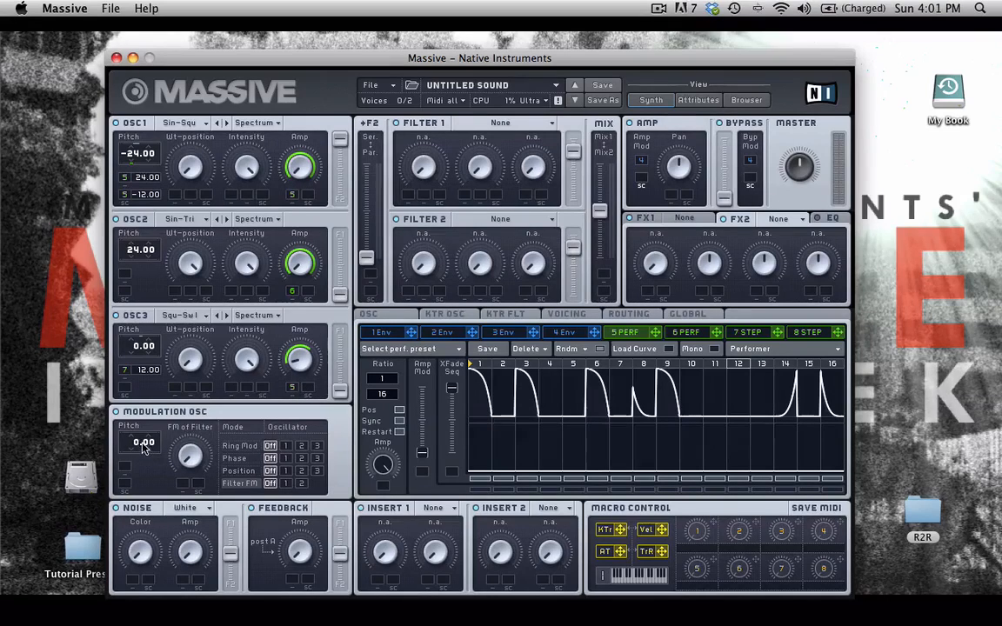
# Pitch the modulation oscillator to 12.00 in Phase mode on OSC2, with Position off and Phase lowered
pyautogui.moveTo(136, 448); pyautogui.dragTo(136, 428)
pyautogui.click(302, 458)
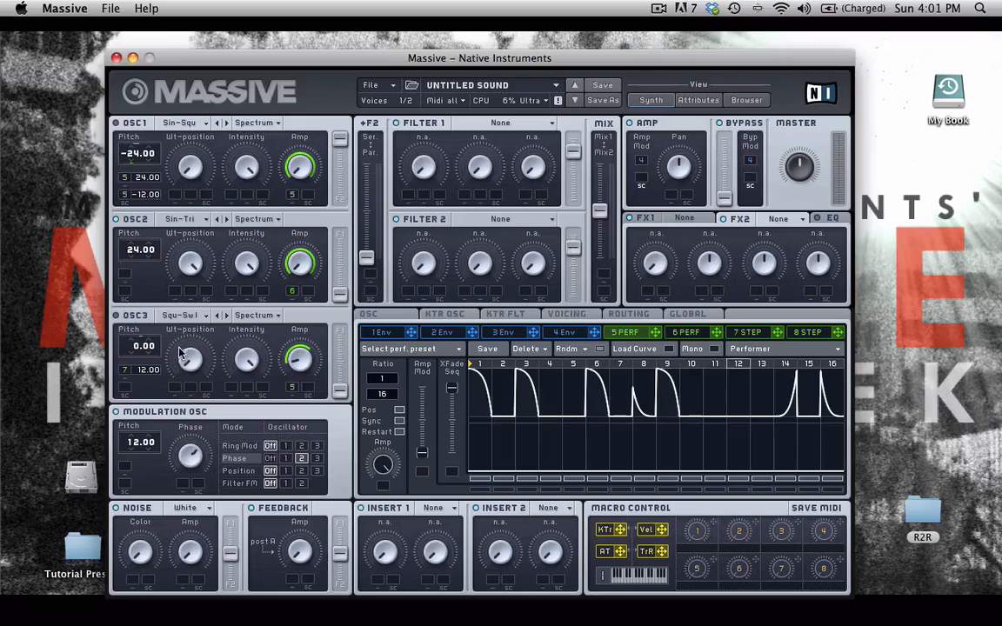
pyautogui.click(301, 471)
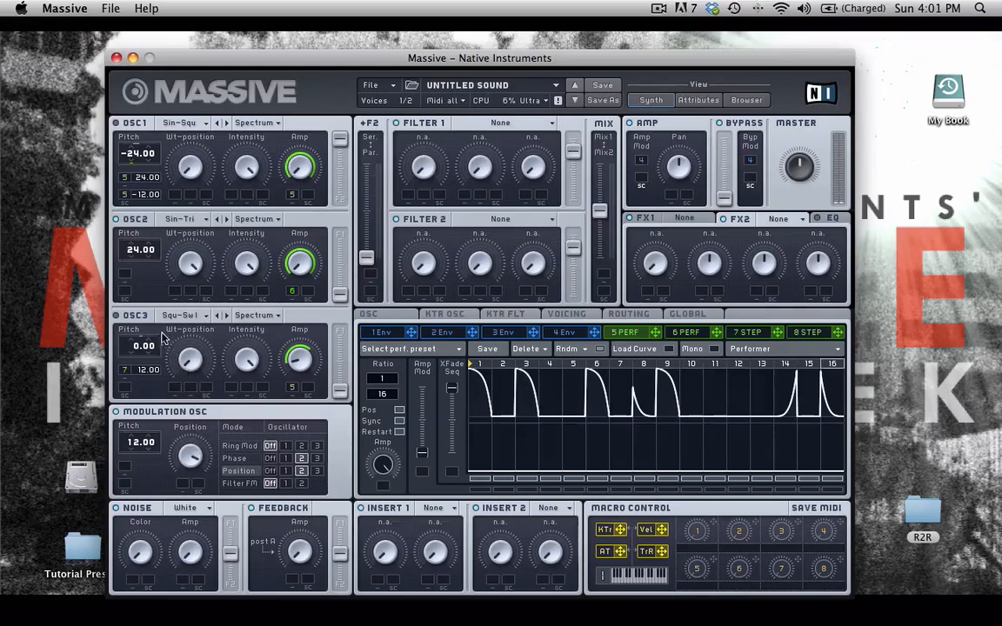
pyautogui.click(270, 470)
pyautogui.click(235, 458)
pyautogui.moveTo(181, 455); pyautogui.dragTo(195, 503)
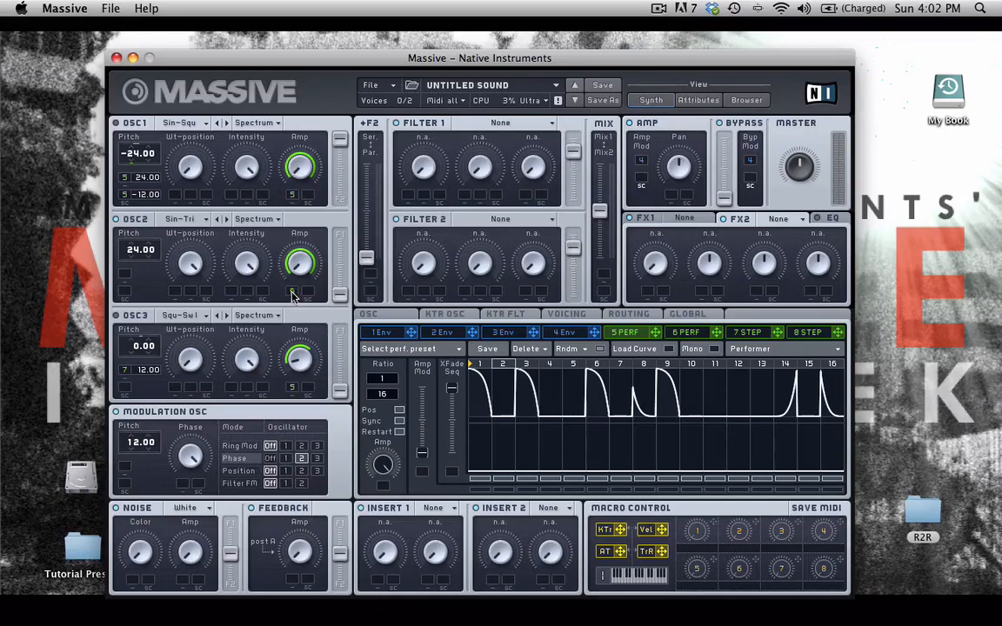
# Route Performer 6 to the modulation oscillator's Phase amount with depth, and set its pitch to 10.00
pyautogui.click(696, 335)
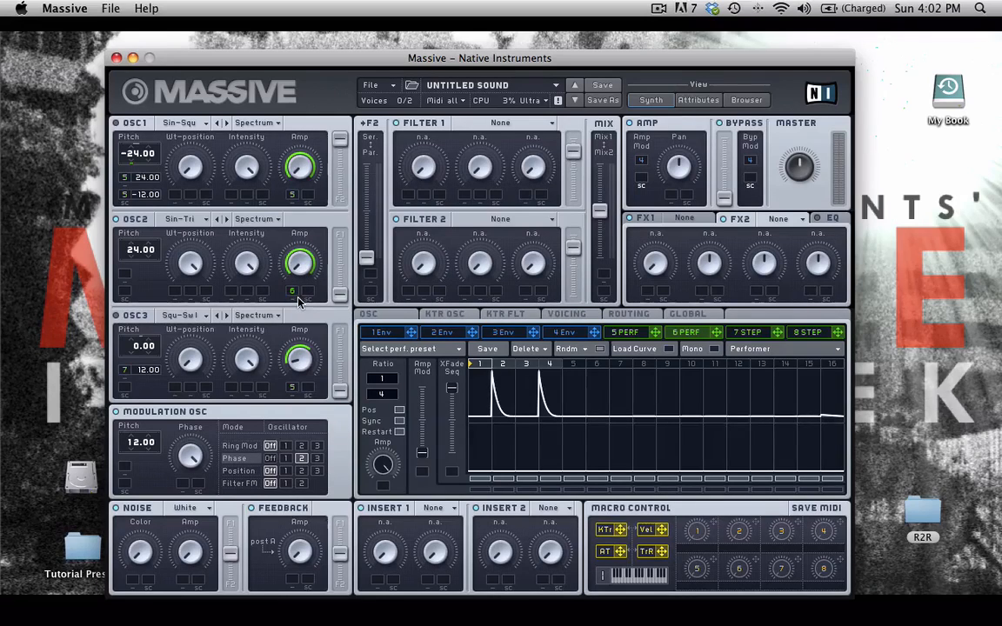
pyautogui.moveTo(715, 333); pyautogui.dragTo(187, 470)
pyautogui.moveTo(183, 483); pyautogui.dragTo(174, 386)
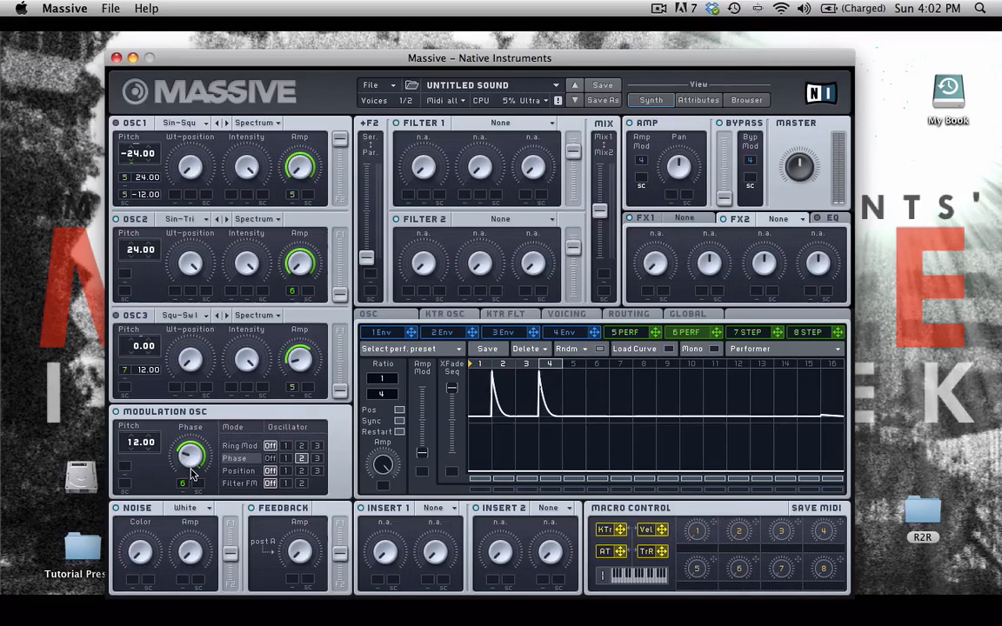
pyautogui.moveTo(137, 446); pyautogui.dragTo(122, 400)
pyautogui.moveTo(135, 450); pyautogui.dragTo(135, 454)
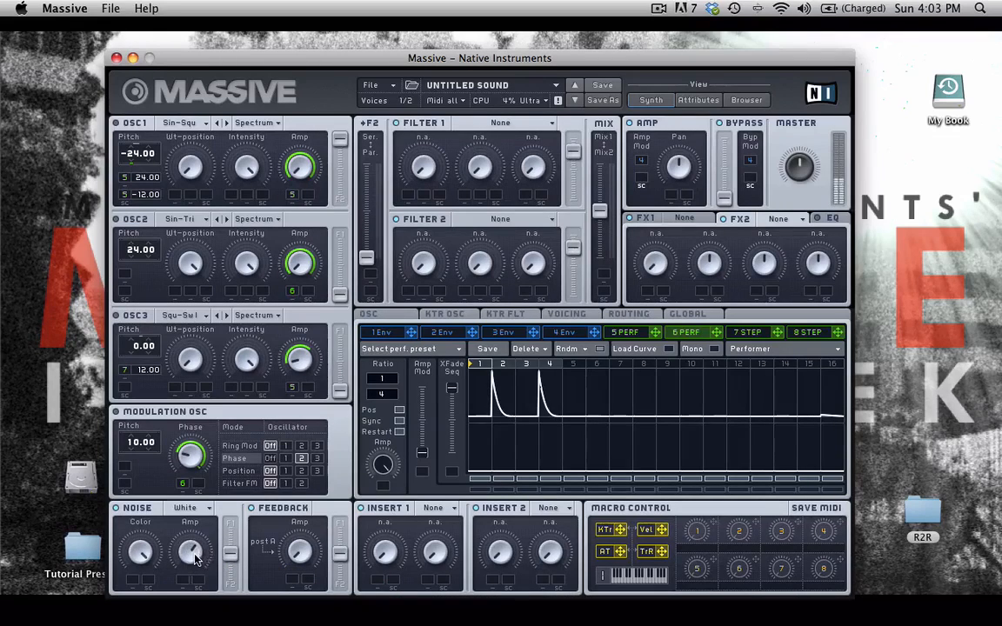
# Set the noise generator to the Metal type and show the empty 8 Step modulator
pyautogui.click(193, 508)
pyautogui.click(184, 524)
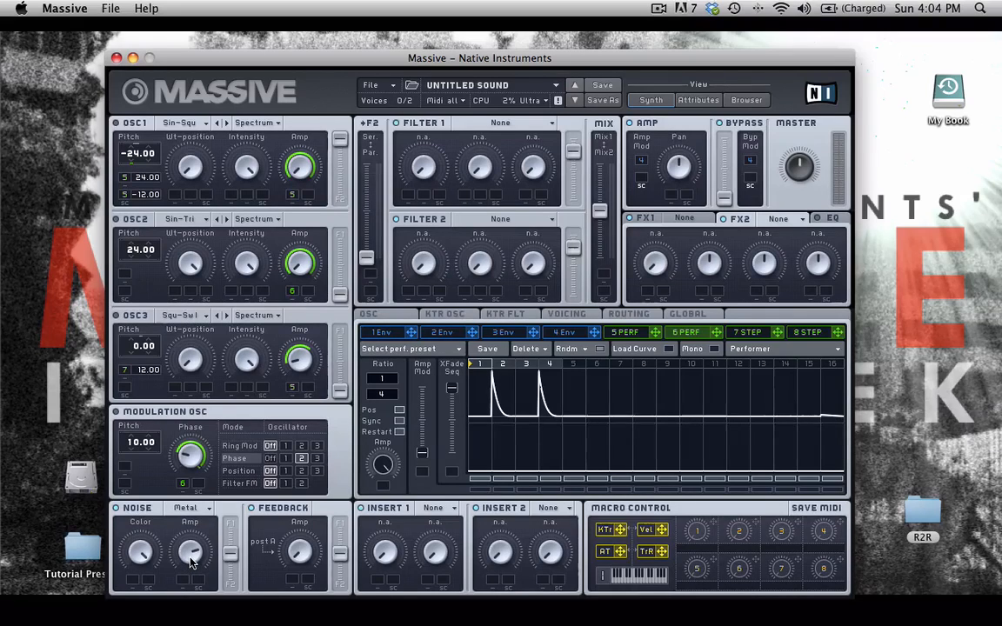
pyautogui.click(762, 333)
pyautogui.click(807, 332)
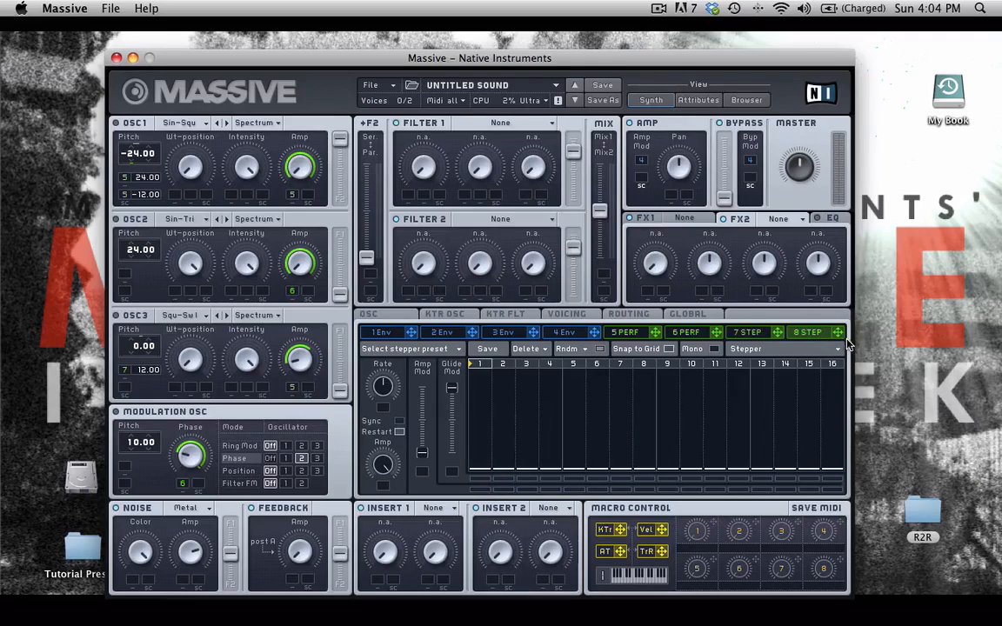
# Make modulator 8 a Performer driving the noise amplitude, synced at a 1/16 ratio
pyautogui.click(818, 347)
pyautogui.click(750, 352)
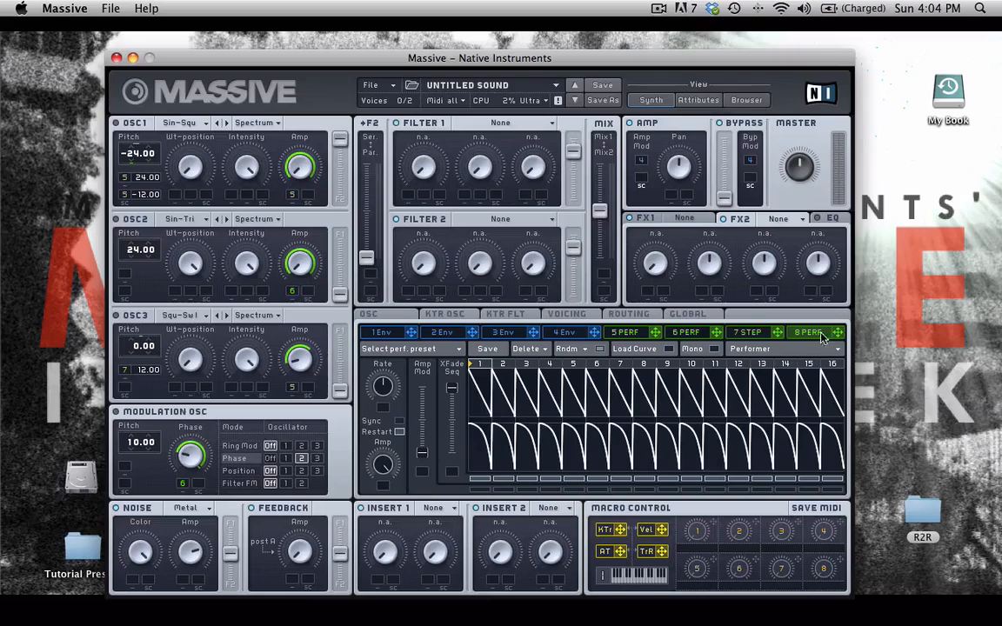
pyautogui.moveTo(221, 612); pyautogui.dragTo(192, 622)
pyautogui.moveTo(180, 577); pyautogui.dragTo(178, 527)
pyautogui.click(400, 422)
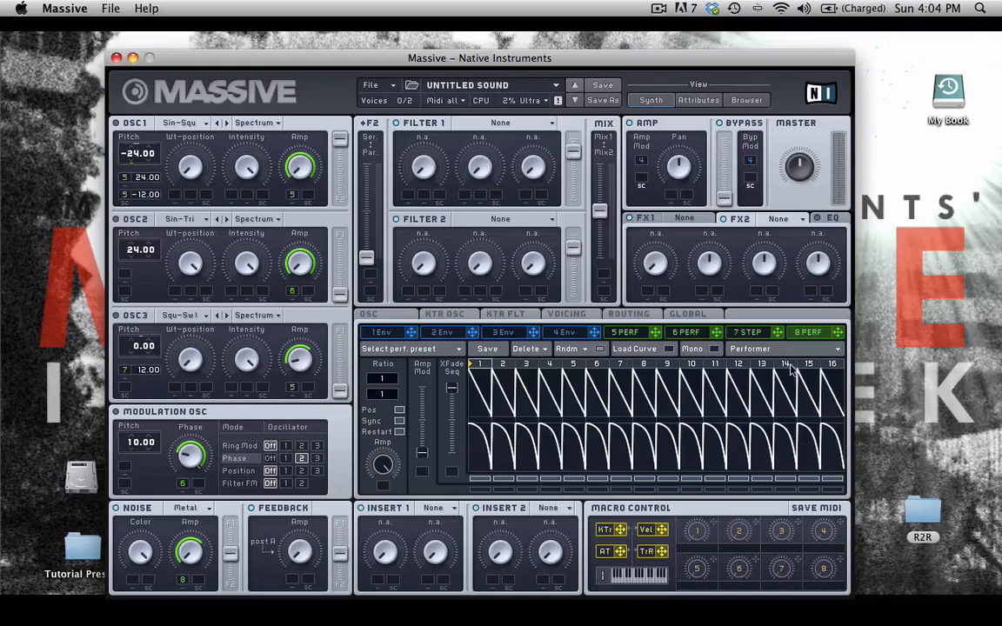
pyautogui.moveTo(386, 393); pyautogui.dragTo(387, 379)
# Try the Back and Forth curve, then load the factory Halftime X-Fader curve into Performer 8
pyautogui.click(452, 350)
pyautogui.moveTo(382, 348)
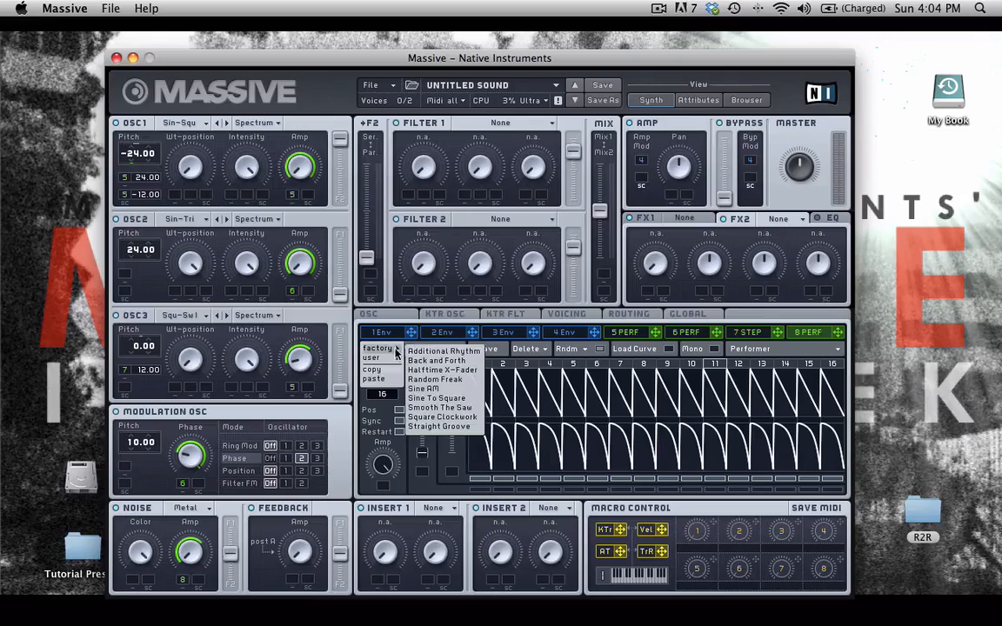
pyautogui.click(452, 363)
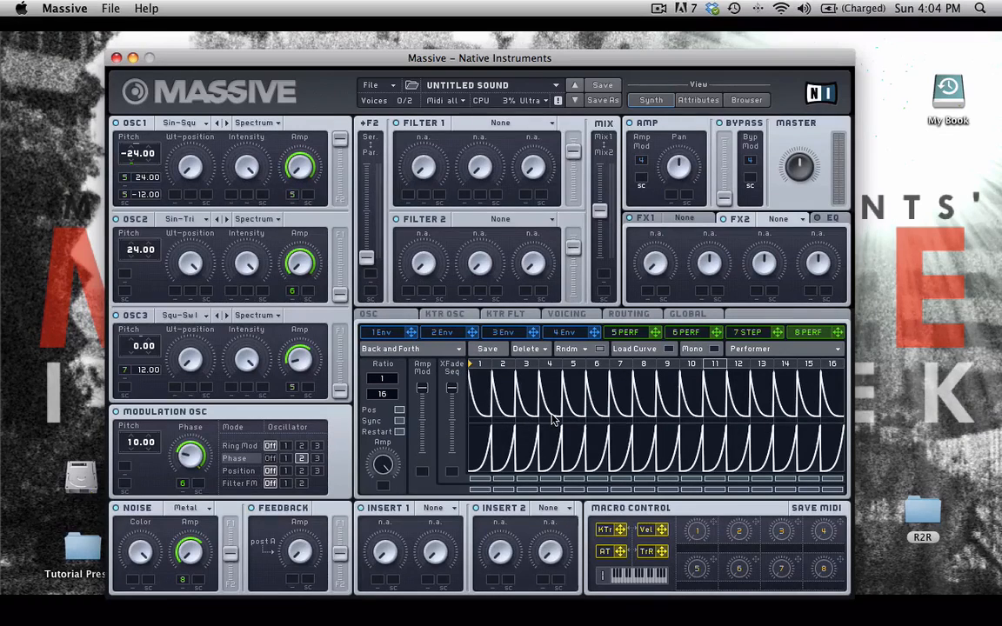
pyautogui.moveTo(453, 388)
pyautogui.mouseDown()
pyautogui.moveTo(452, 423)
pyautogui.moveTo(452, 388)
pyautogui.mouseUp()
pyautogui.moveTo(409, 348)
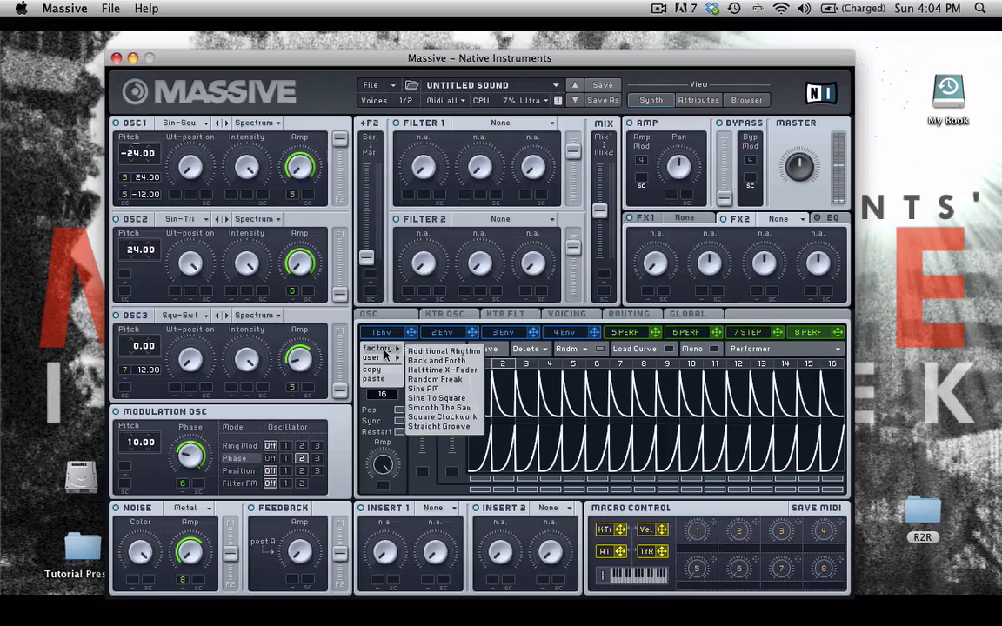
pyautogui.click(458, 374)
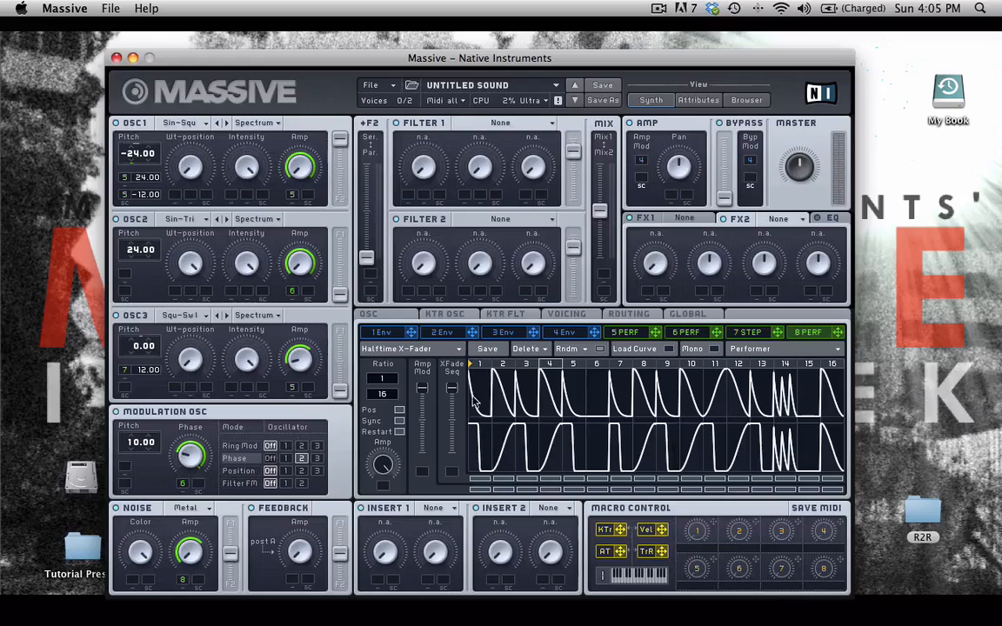
# Lower the XFade Seq amount, then settle it just below its maximum
pyautogui.moveTo(449, 393); pyautogui.dragTo(451, 429)
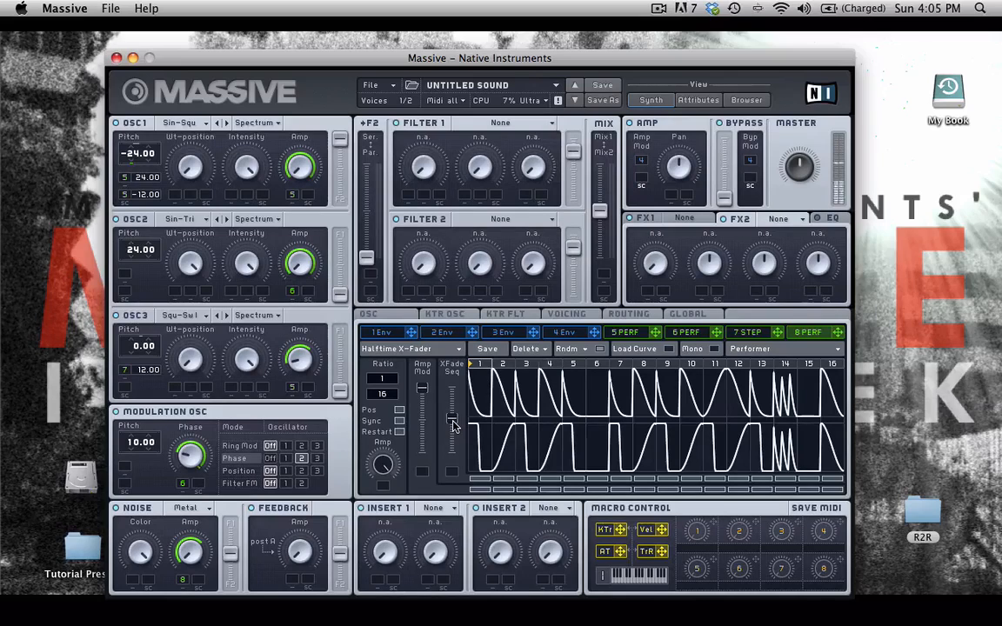
pyautogui.moveTo(453, 423); pyautogui.dragTo(452, 411)
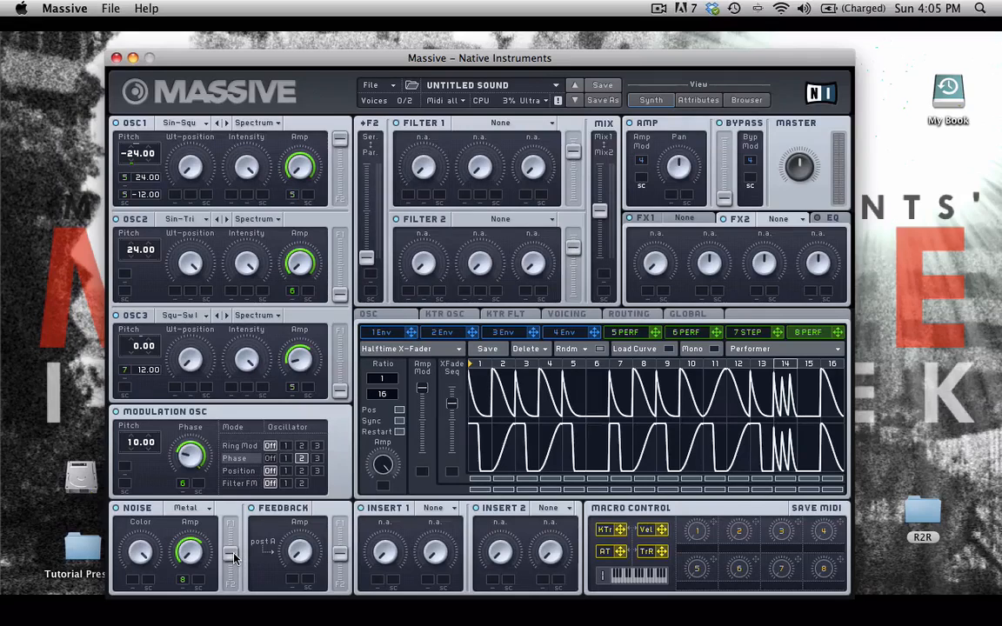
# Push the Noise F1/F2 fader toward Filter 2 and raise Filter 2's output level to full
pyautogui.moveTo(233, 557); pyautogui.dragTo(233, 595)
pyautogui.moveTo(574, 251); pyautogui.dragTo(589, 199)
# Make Filter 1 a Lowpass 2 with its cutoff turned down, and switch off OSC2
pyautogui.click(513, 124)
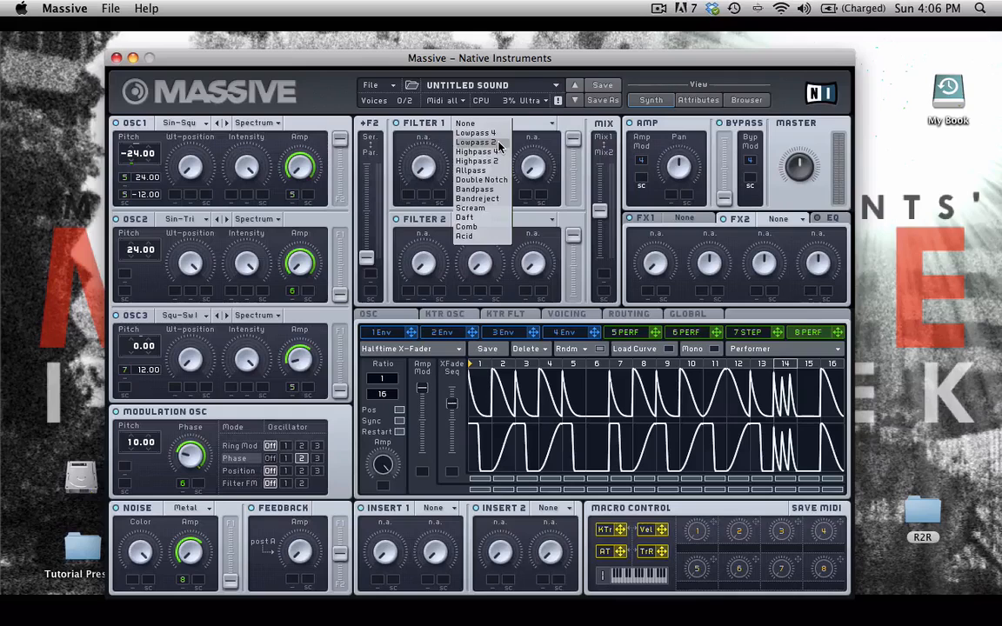
pyautogui.click(499, 144)
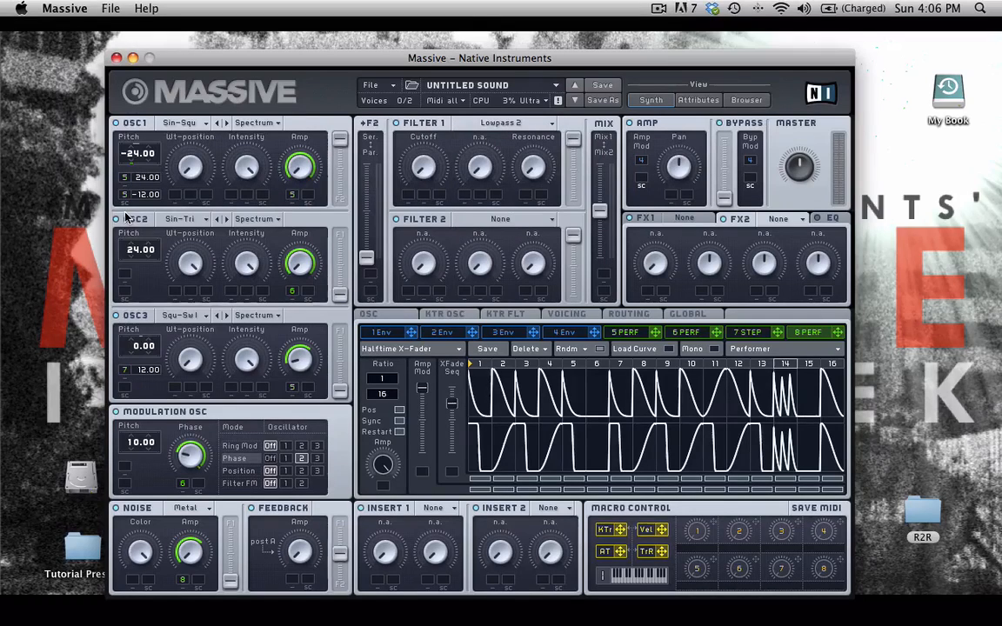
pyautogui.click(116, 219)
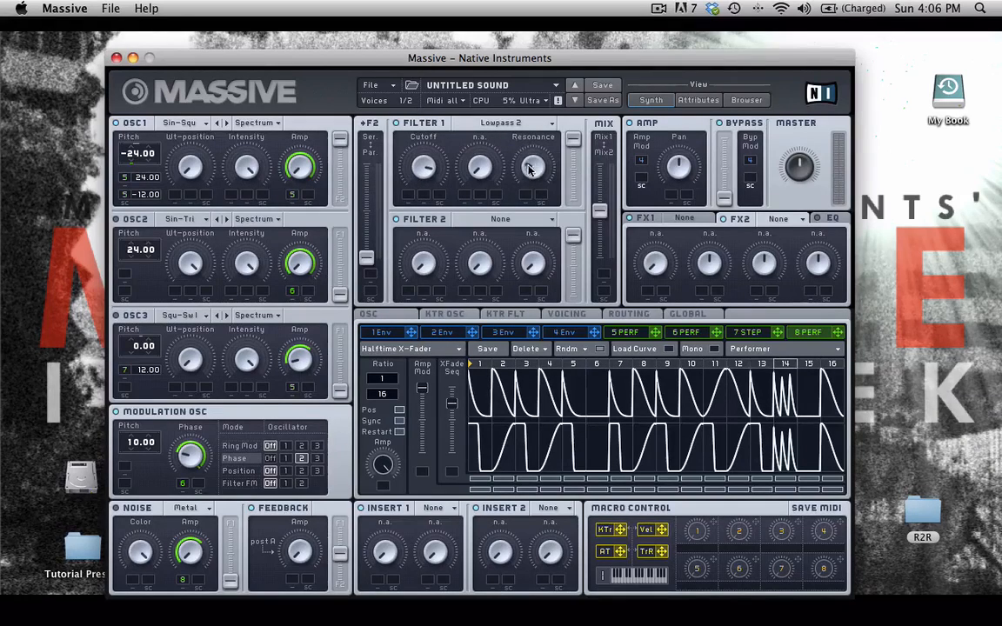
pyautogui.moveTo(403, 147); pyautogui.dragTo(426, 216)
# Assign performer 5 as the modulation source for Filter 1's cutoff
pyautogui.click(639, 335)
pyautogui.moveTo(659, 337); pyautogui.dragTo(407, 196)
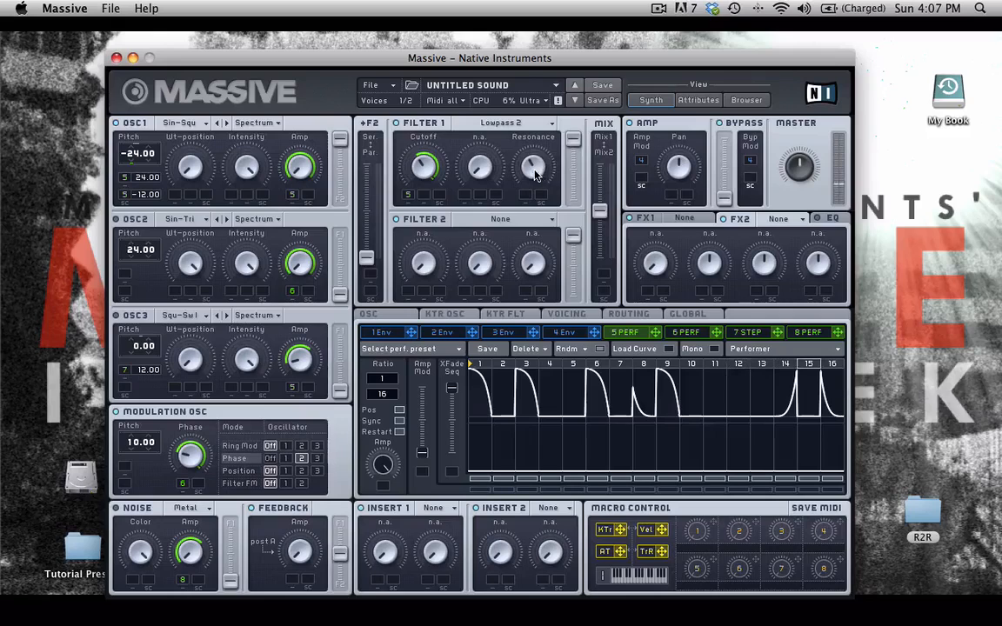
# Audition Scream and Daft on Filter 1, then settle on the Acid type
pyautogui.click(504, 125)
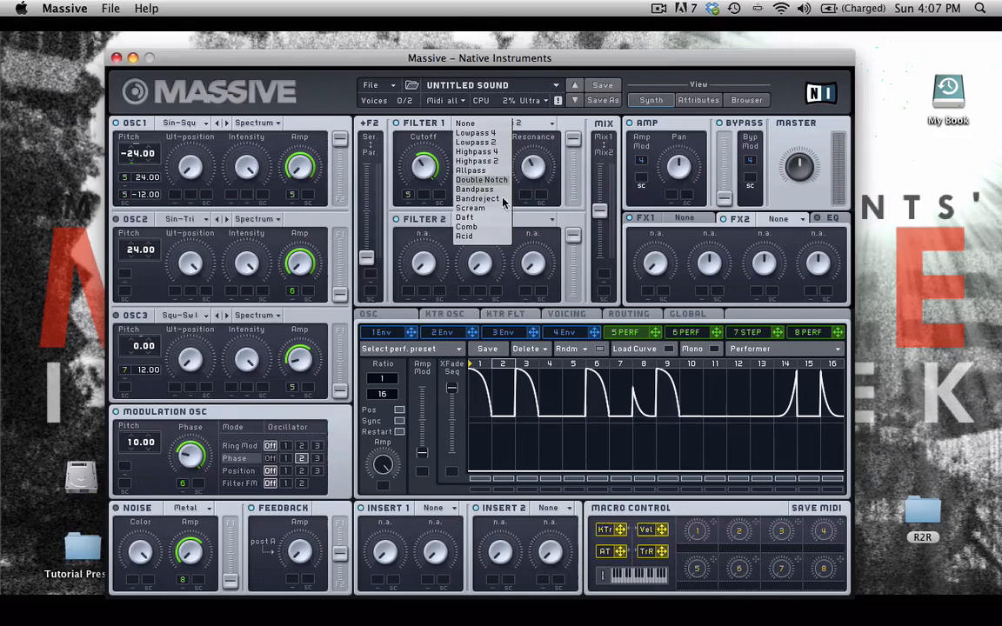
pyautogui.click(465, 208)
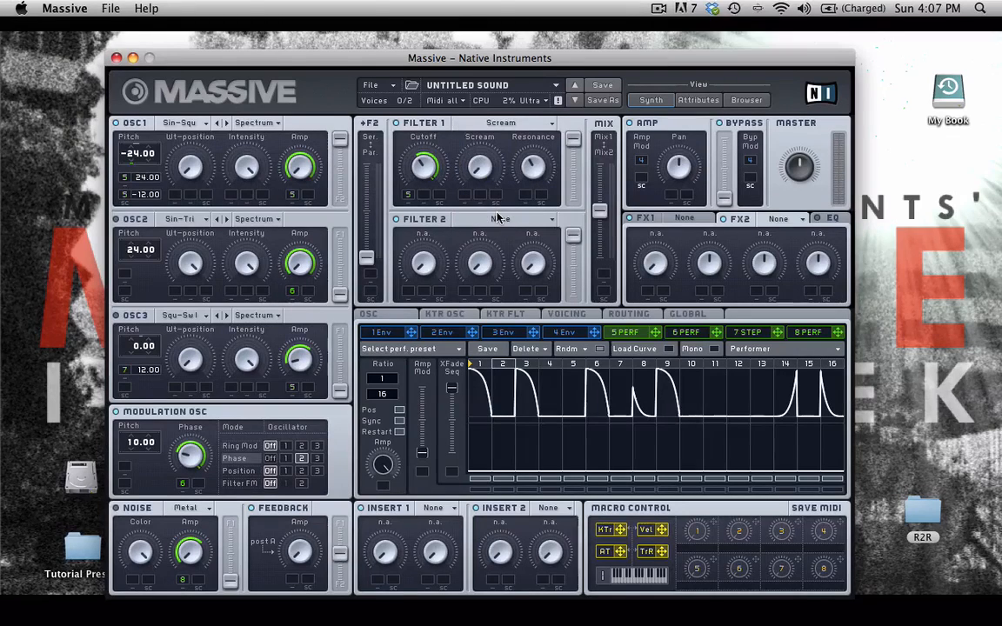
pyautogui.click(504, 124)
pyautogui.click(453, 194)
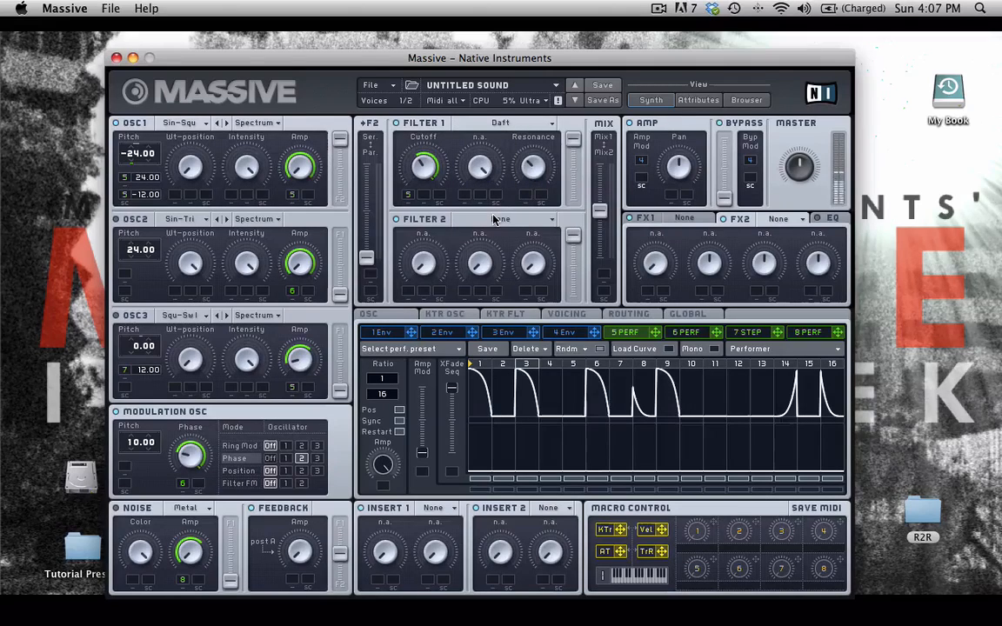
pyautogui.click(498, 125)
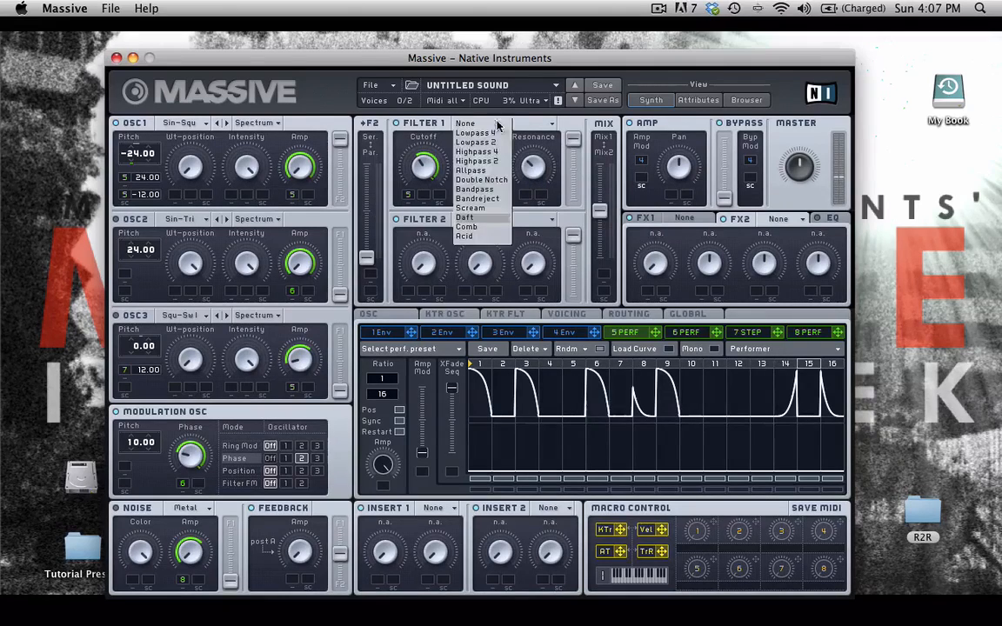
pyautogui.click(493, 237)
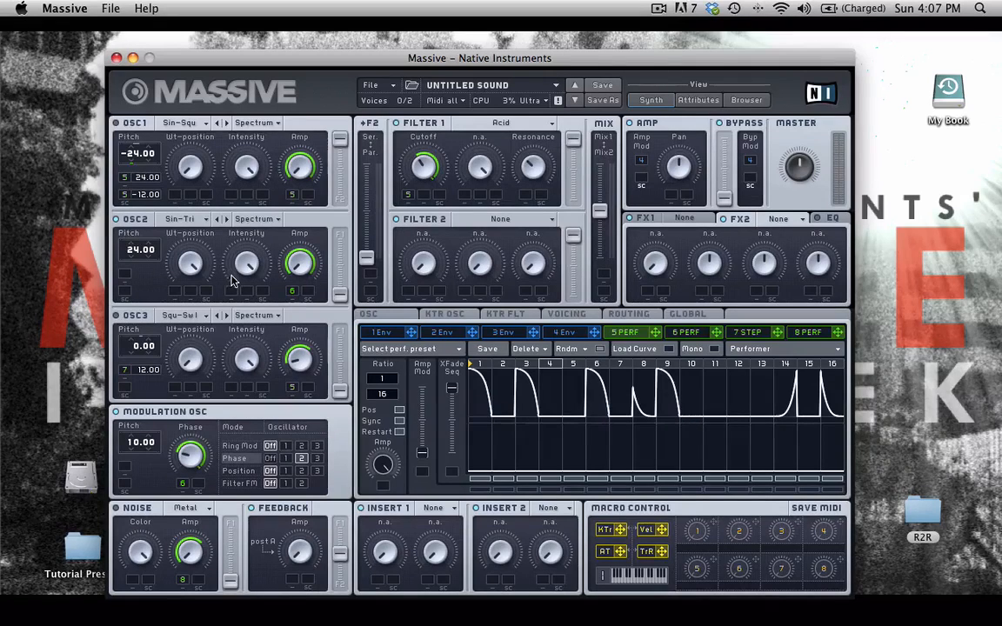
# Try Highpass 4 on Filter 2, then make it Bandreject with a lower Bandwidth
pyautogui.click(492, 220)
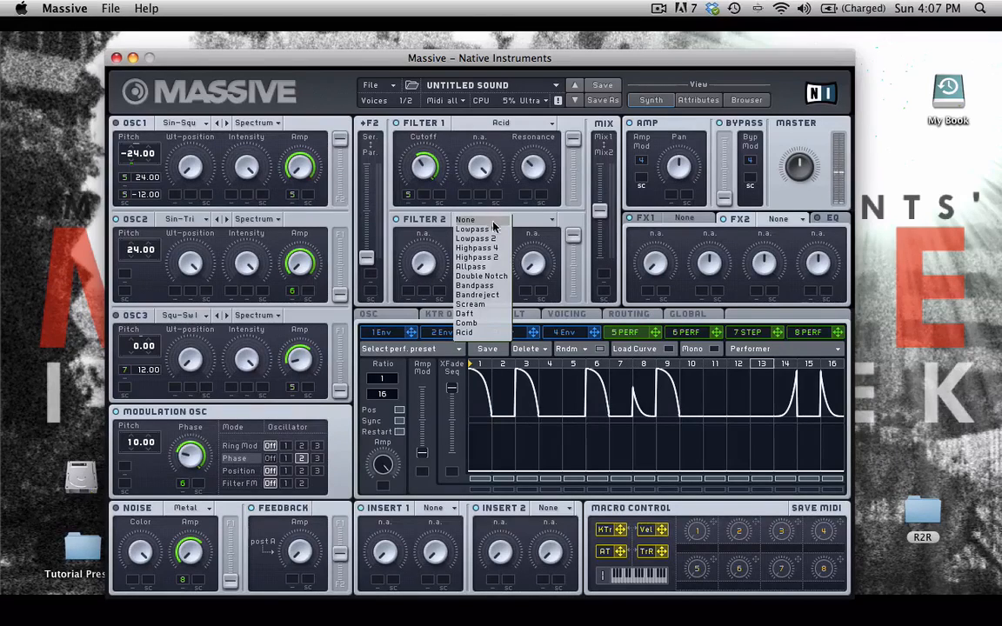
pyautogui.click(500, 249)
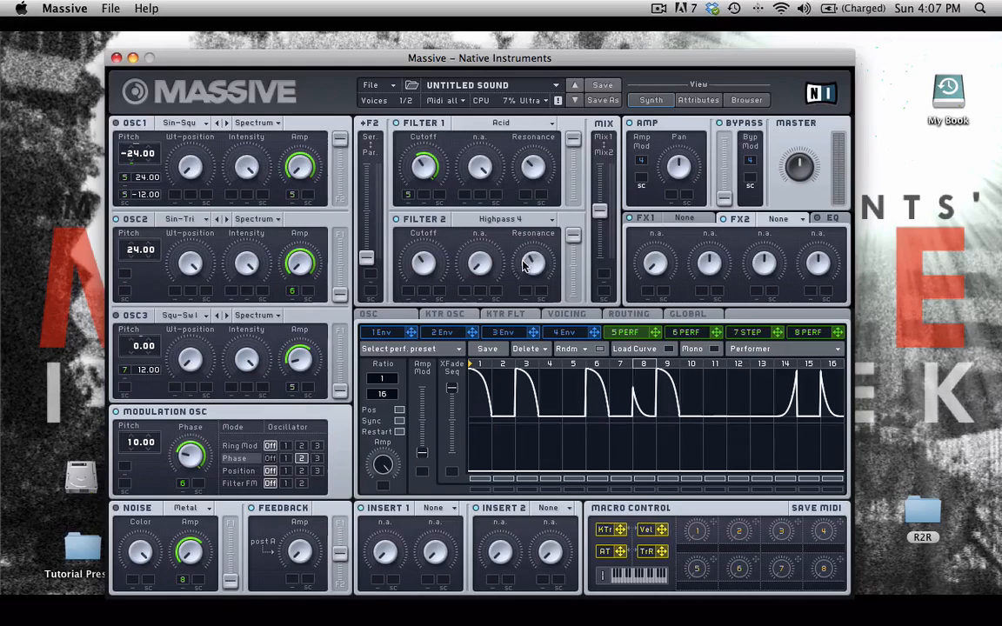
pyautogui.click(497, 220)
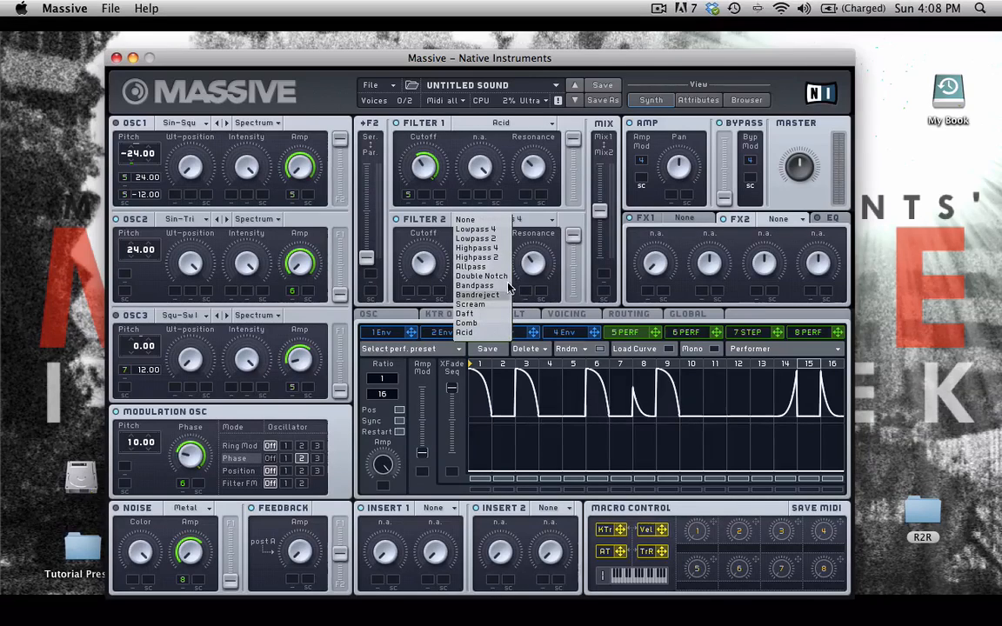
pyautogui.click(455, 294)
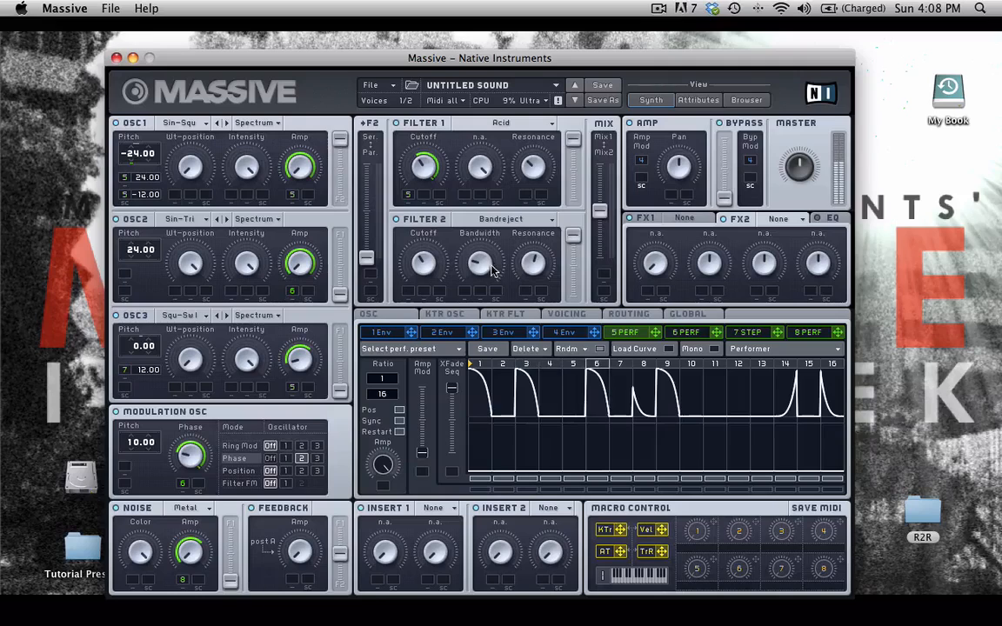
pyautogui.moveTo(473, 241); pyautogui.dragTo(473, 306)
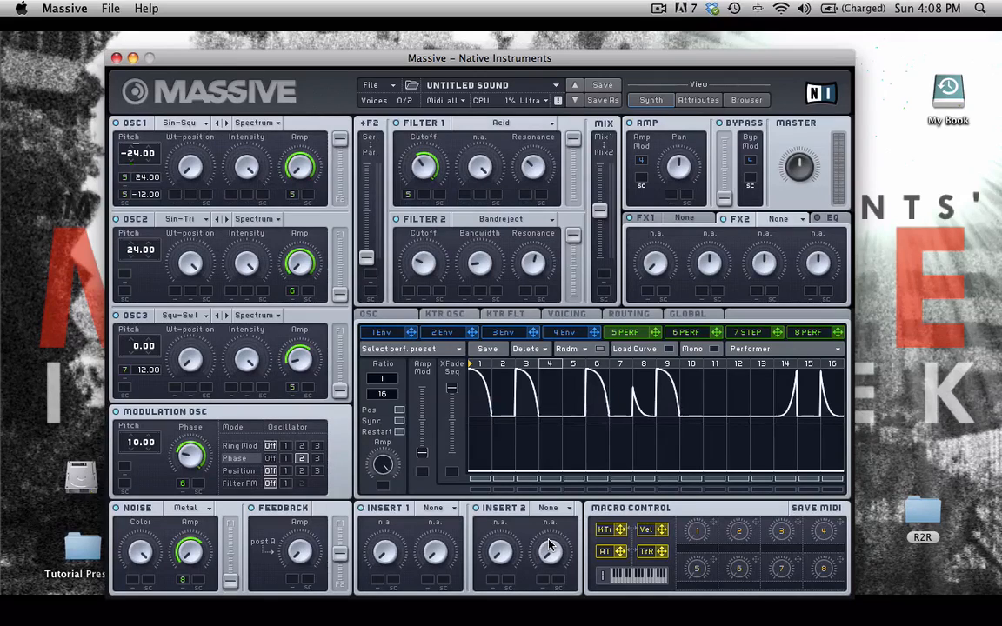
# On the Routing page, switch Insert 1 into the noise path just before Filter 2
pyautogui.click(625, 315)
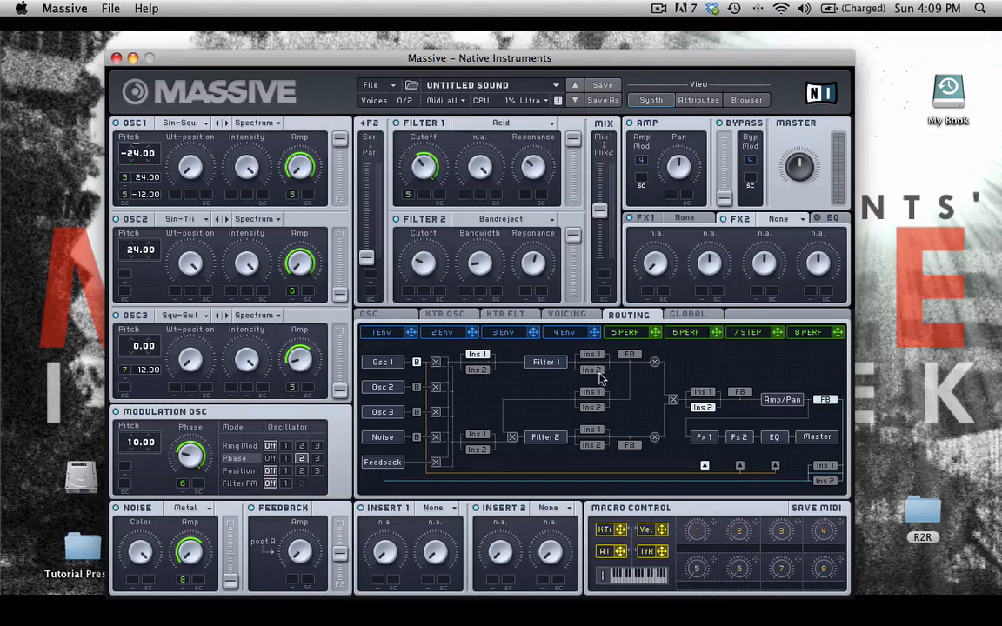
pyautogui.click(706, 394)
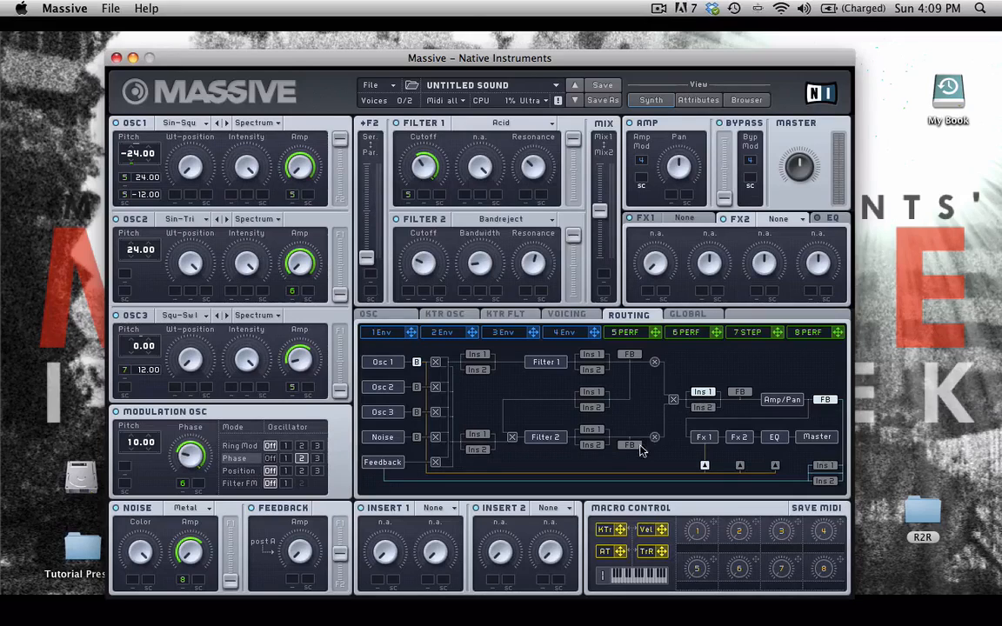
pyautogui.click(478, 434)
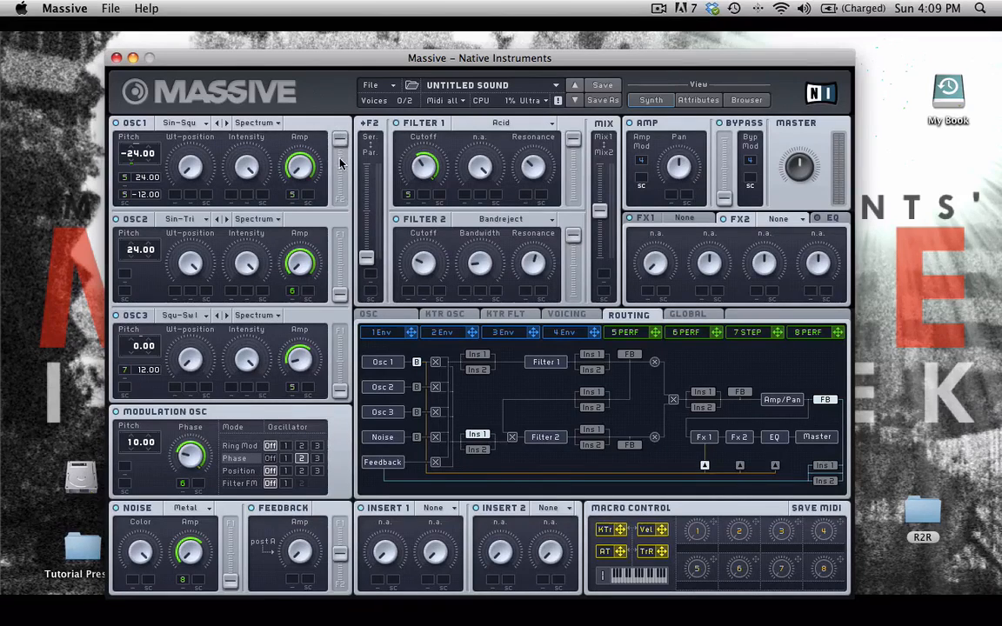
# Load a Hardclipper into Insert 1 after trying Sine Shaper, and center the Noise F1/F2 fader
pyautogui.click(431, 508)
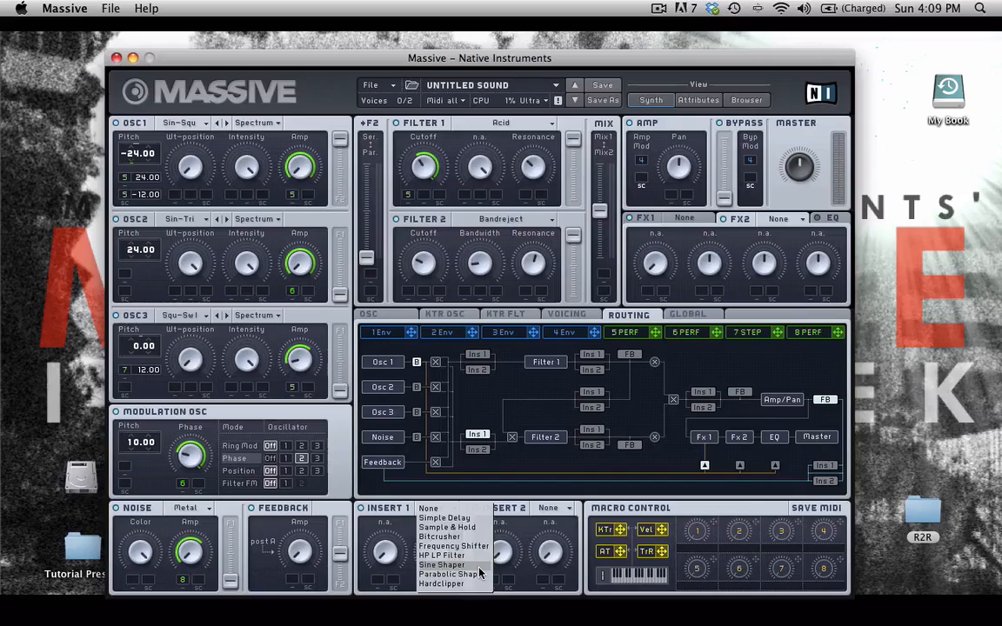
pyautogui.click(452, 564)
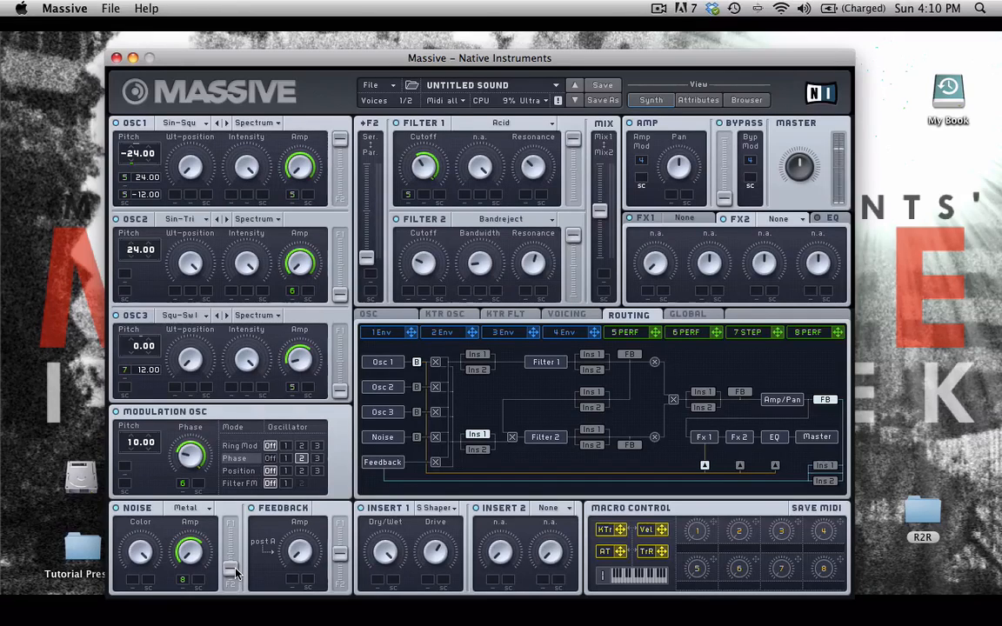
pyautogui.click(436, 509)
pyautogui.click(439, 582)
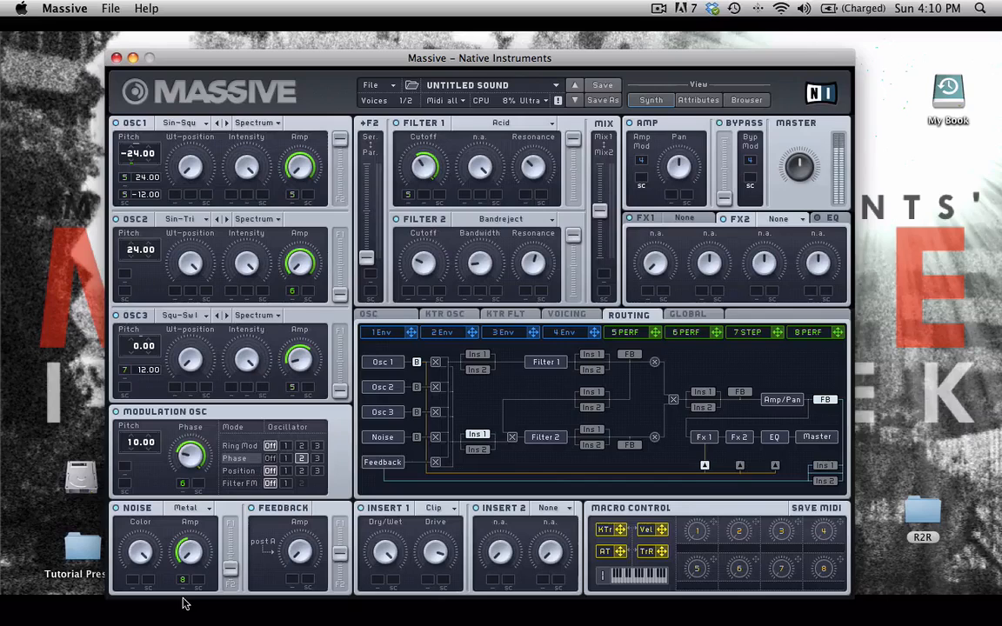
pyautogui.moveTo(228, 563); pyautogui.dragTo(233, 543)
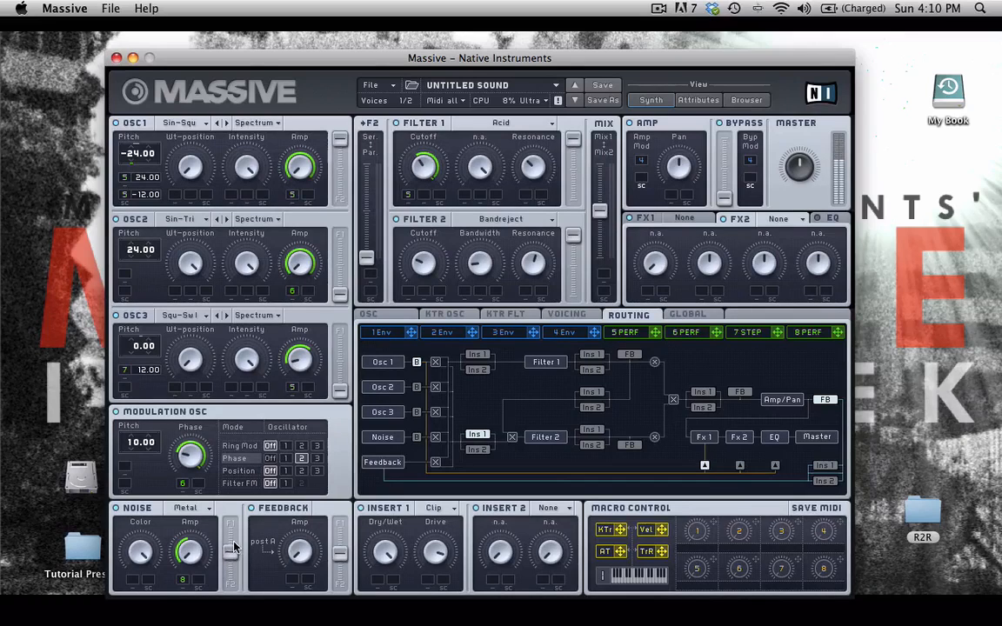
# Switch the Ins 2 box on in the routing matrix ahead of Filter 1
pyautogui.click(488, 372)
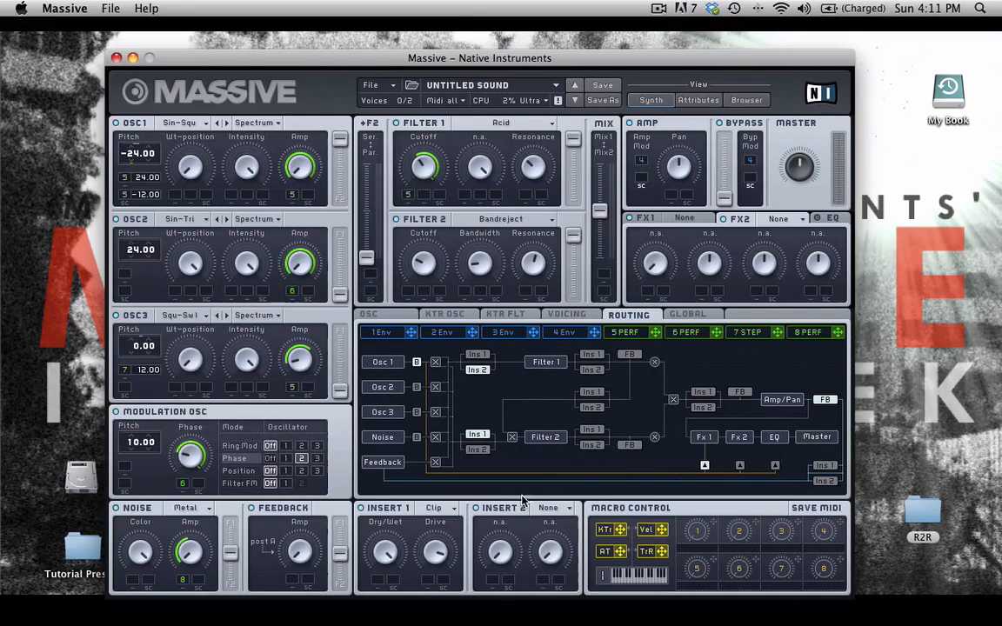
# Try Sine Shaper in Insert 2, then settle on Sample & Hold
pyautogui.click(546, 508)
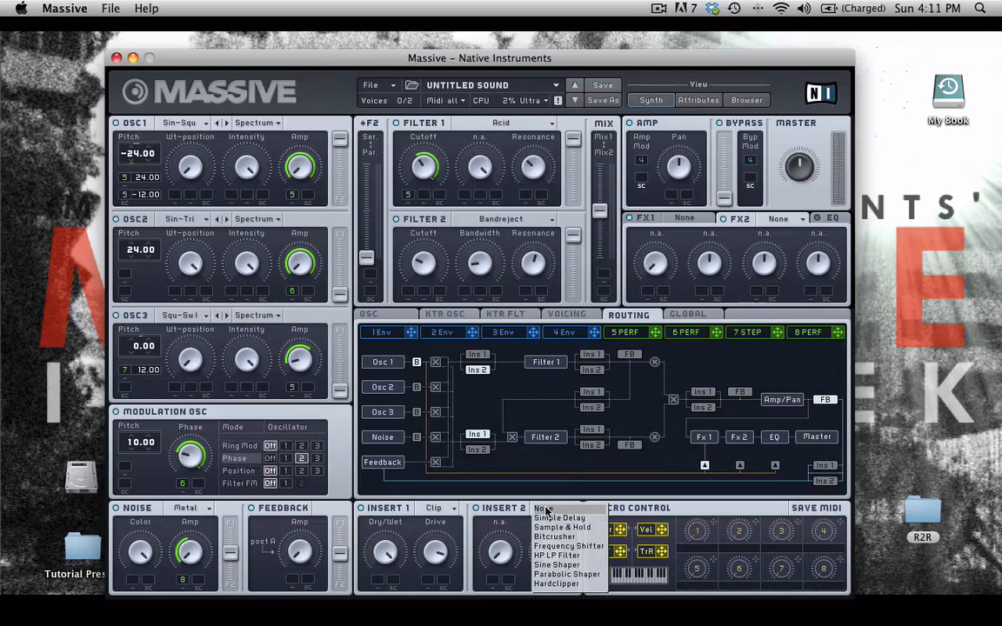
pyautogui.click(599, 566)
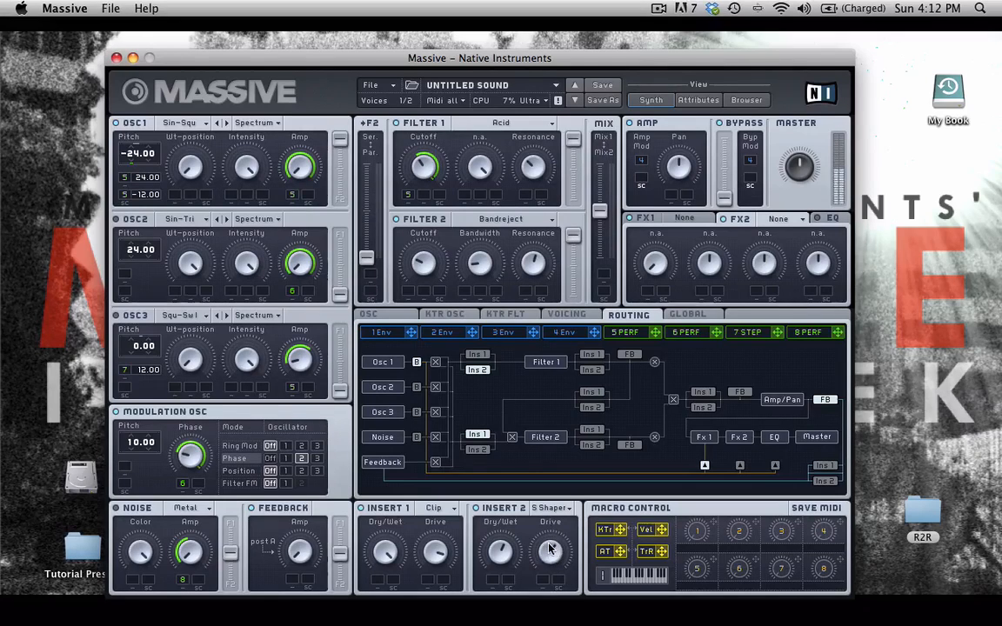
pyautogui.click(550, 508)
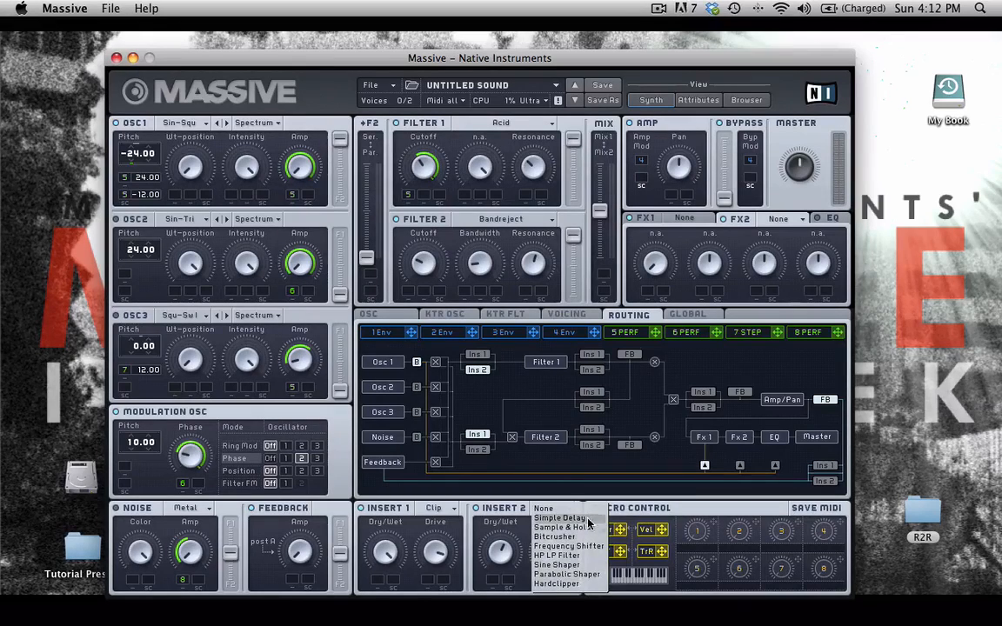
pyautogui.click(585, 526)
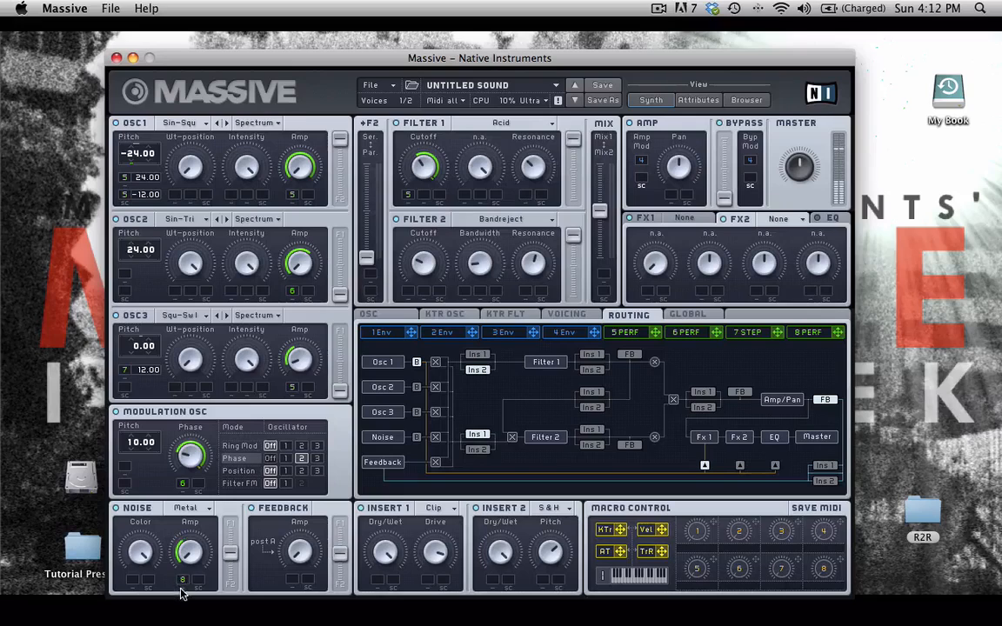
pyautogui.moveTo(230, 583); pyautogui.dragTo(233, 497)
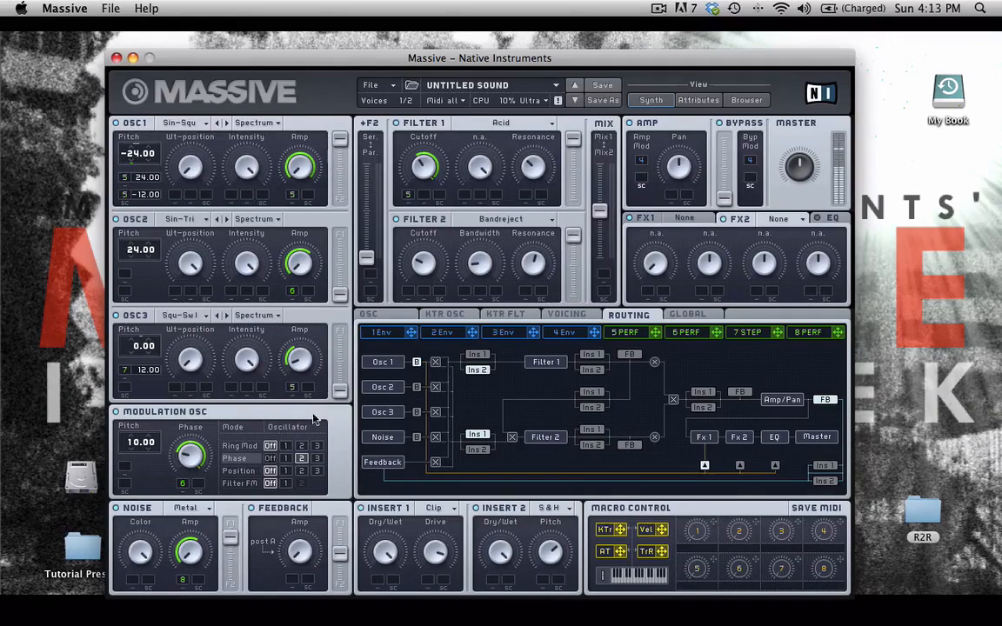
pyautogui.moveTo(339, 396); pyautogui.dragTo(340, 354)
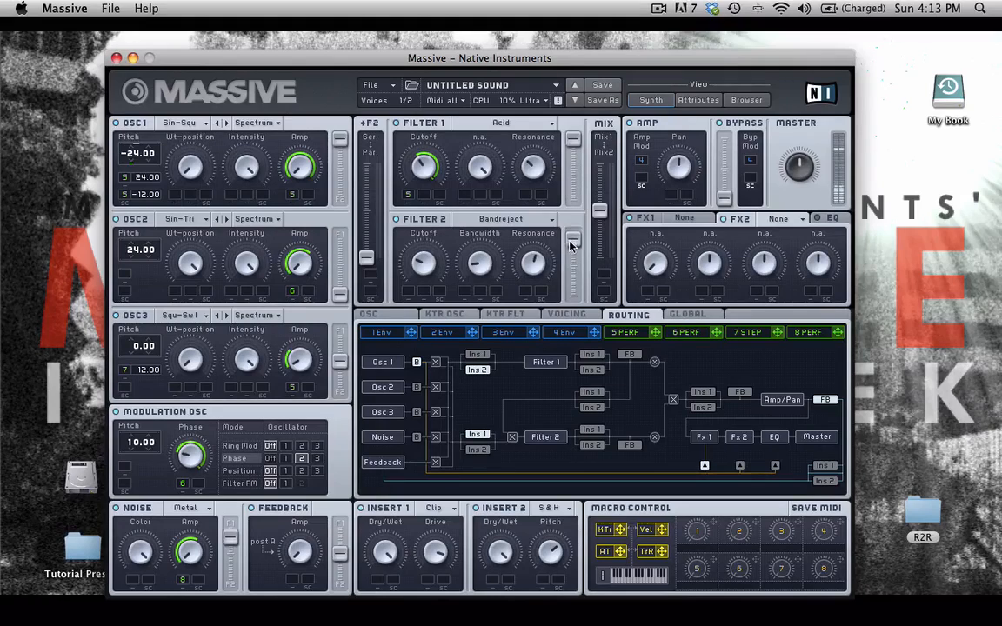
pyautogui.moveTo(569, 245); pyautogui.dragTo(569, 258)
pyautogui.moveTo(602, 208)
pyautogui.mouseDown()
pyautogui.moveTo(603, 199)
pyautogui.moveTo(602, 216)
pyautogui.mouseUp()
pyautogui.click(628, 354)
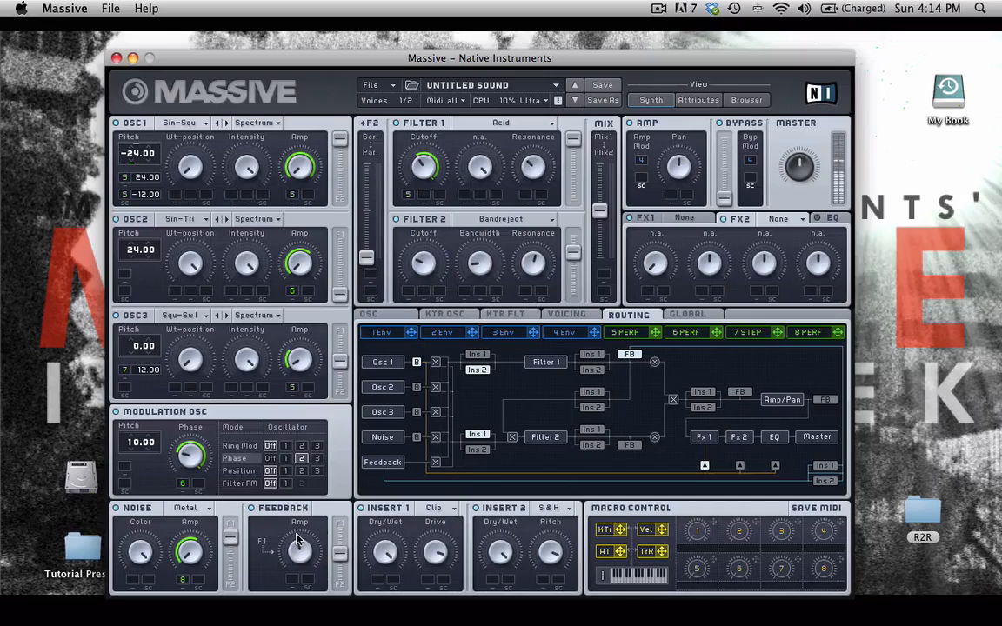
# Enable insert slots before Amp/Pan, before Filter 2 and after Filter 1
pyautogui.click(703, 408)
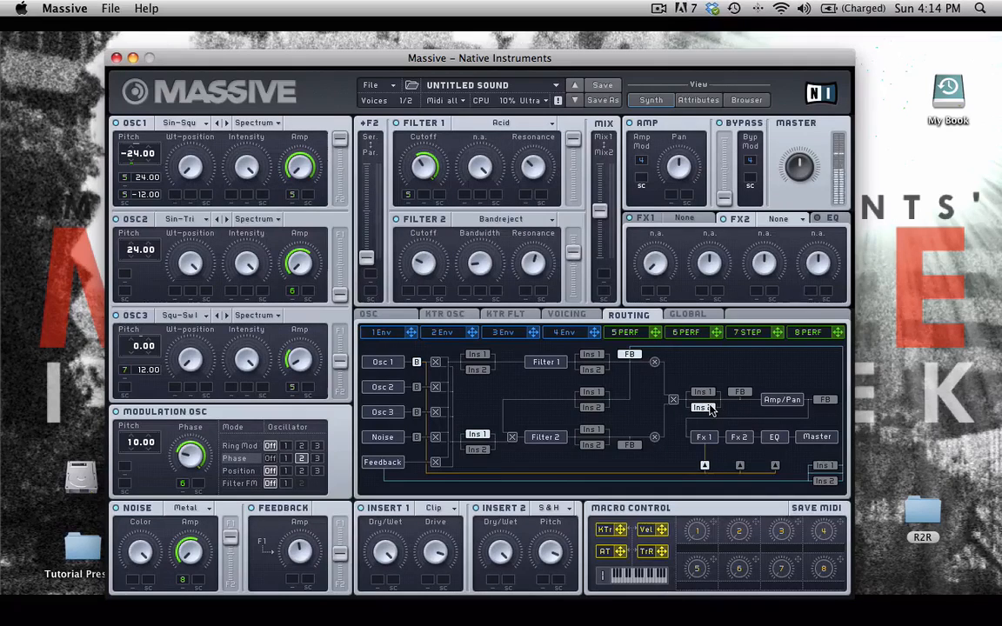
pyautogui.click(706, 393)
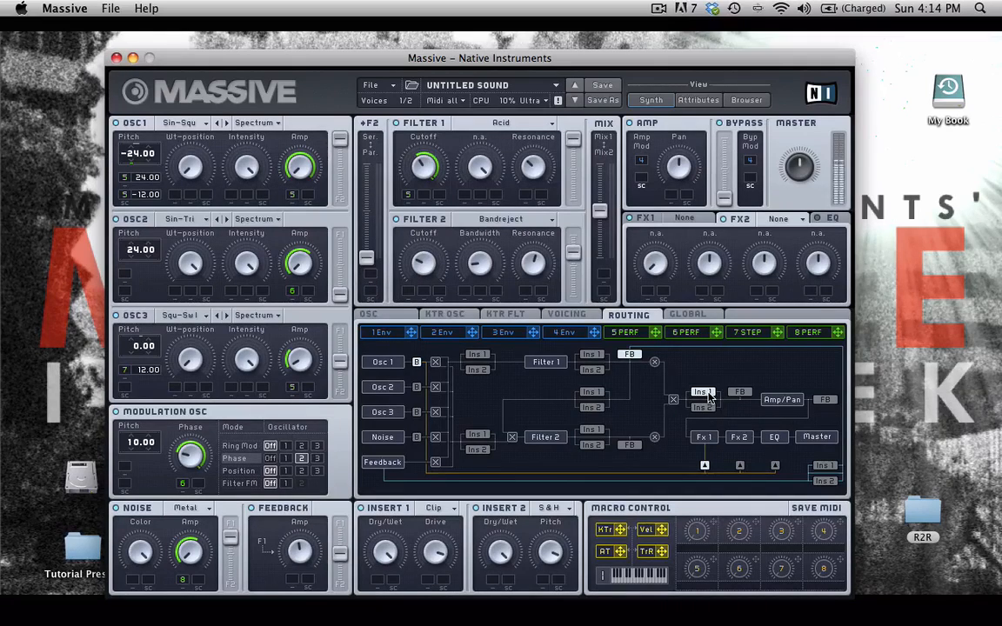
pyautogui.click(476, 433)
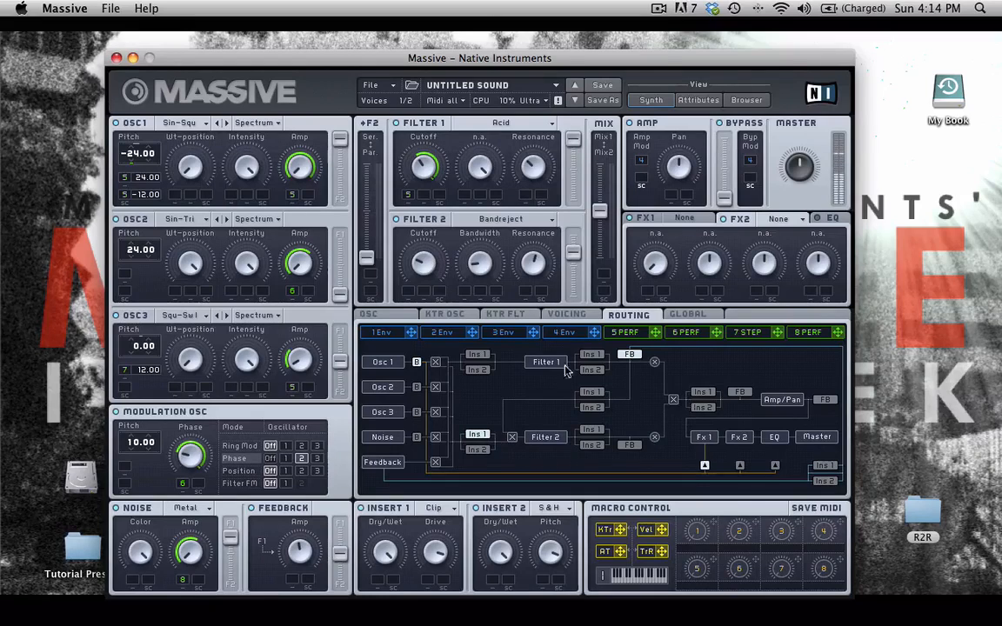
pyautogui.click(592, 371)
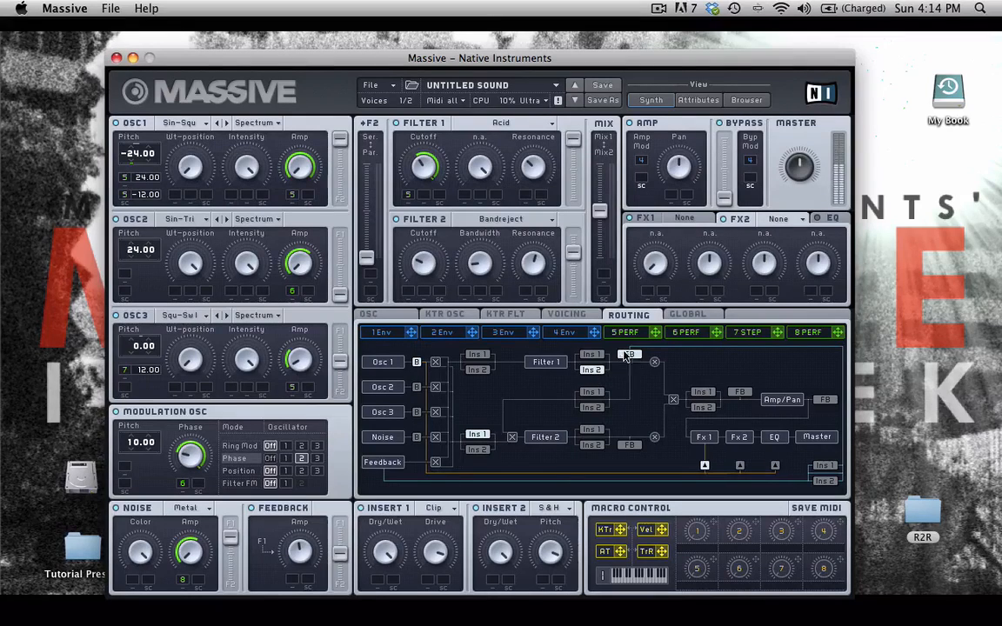
# Set the feedback tap right after Filter 1 and add an insert after Osc 1
pyautogui.click(739, 393)
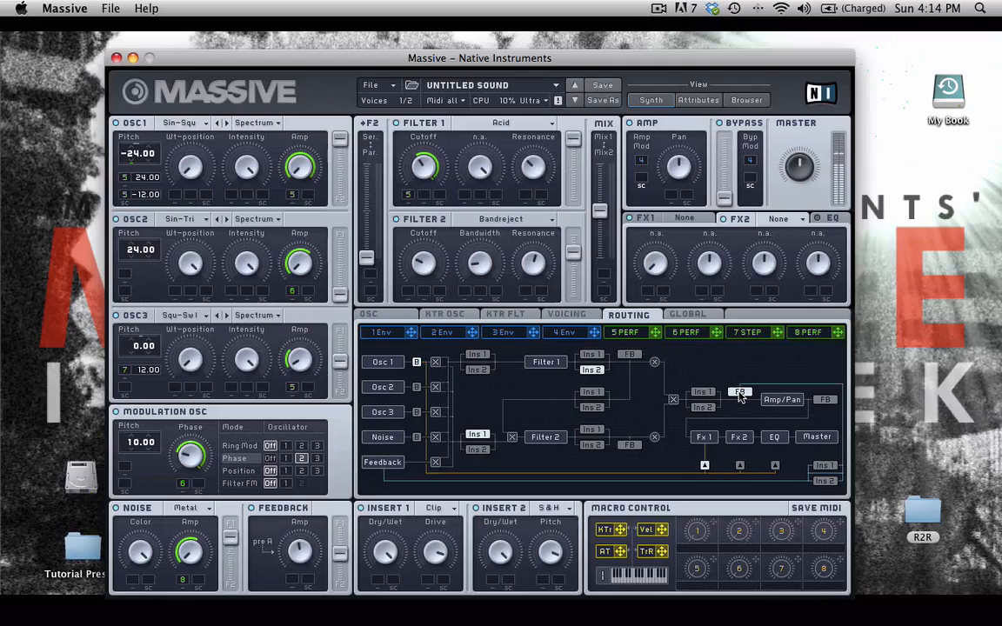
pyautogui.click(824, 400)
pyautogui.click(741, 393)
pyautogui.click(632, 356)
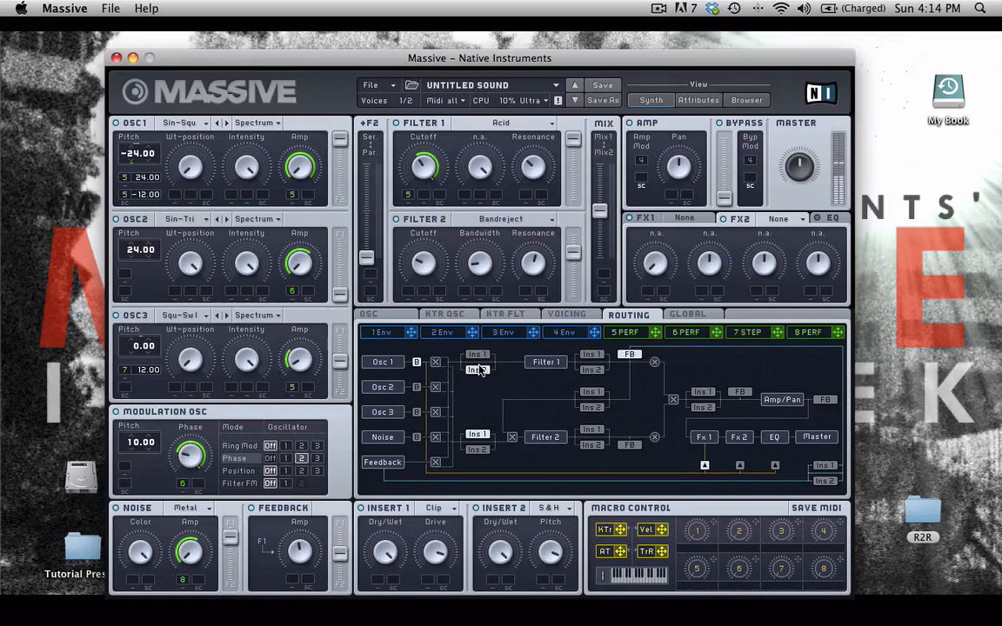
pyautogui.click(478, 369)
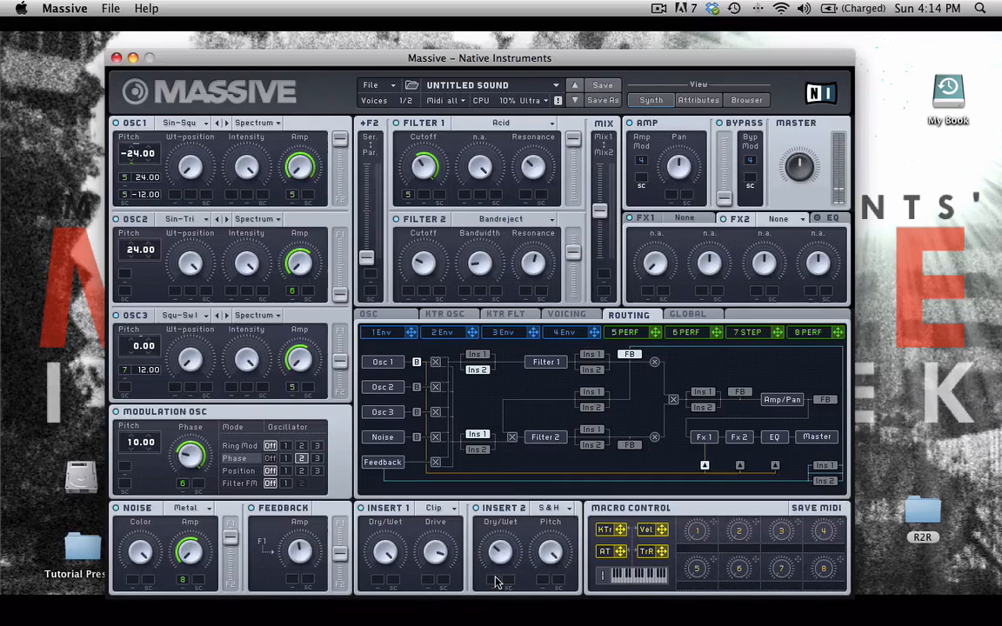
pyautogui.click(561, 508)
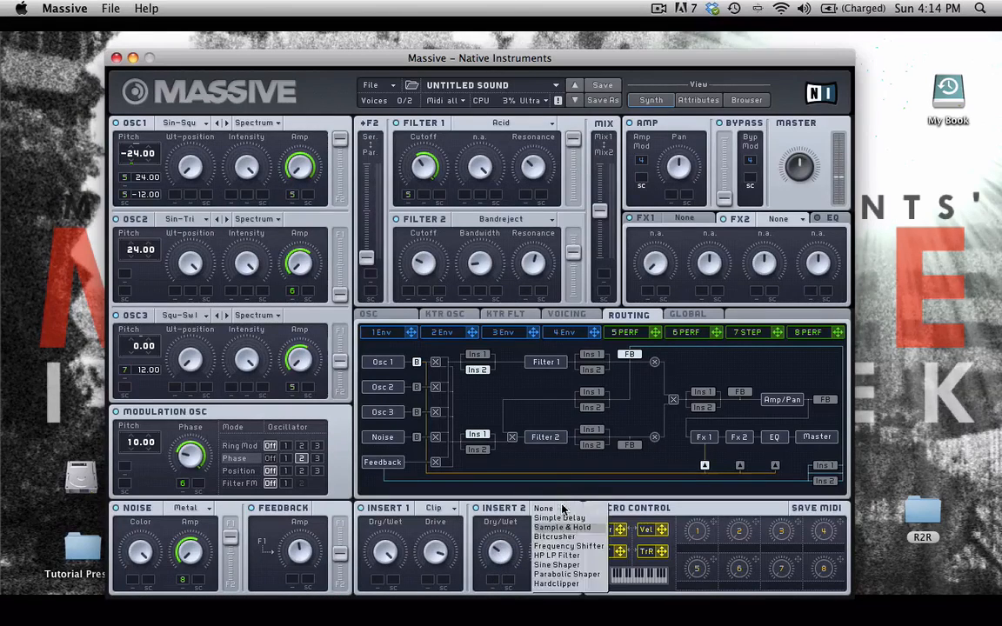
pyautogui.click(558, 517)
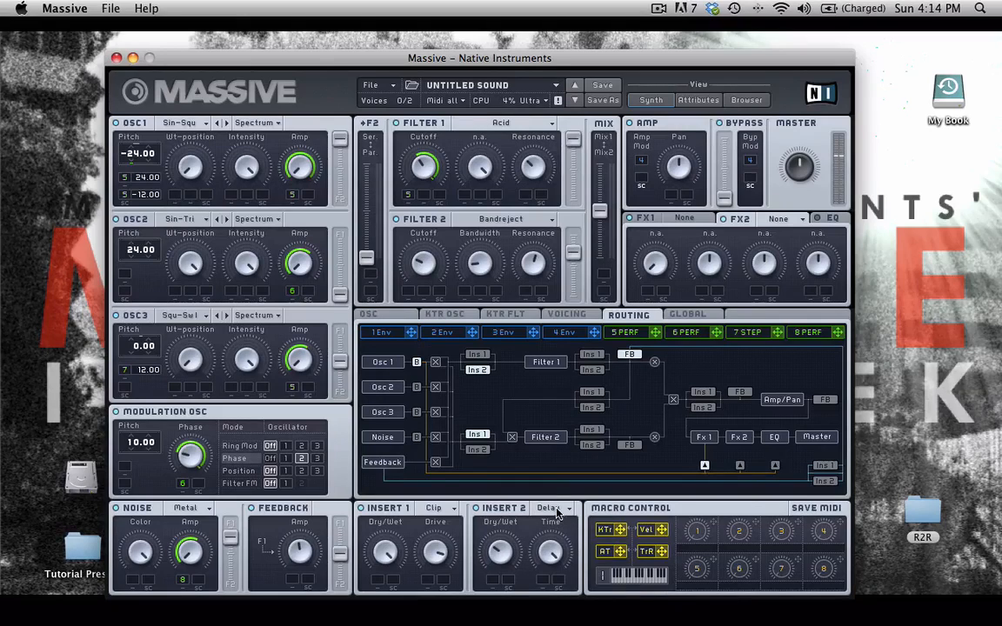
pyautogui.click(557, 515)
pyautogui.click(559, 546)
pyautogui.click(561, 508)
pyautogui.click(560, 520)
pyautogui.click(559, 510)
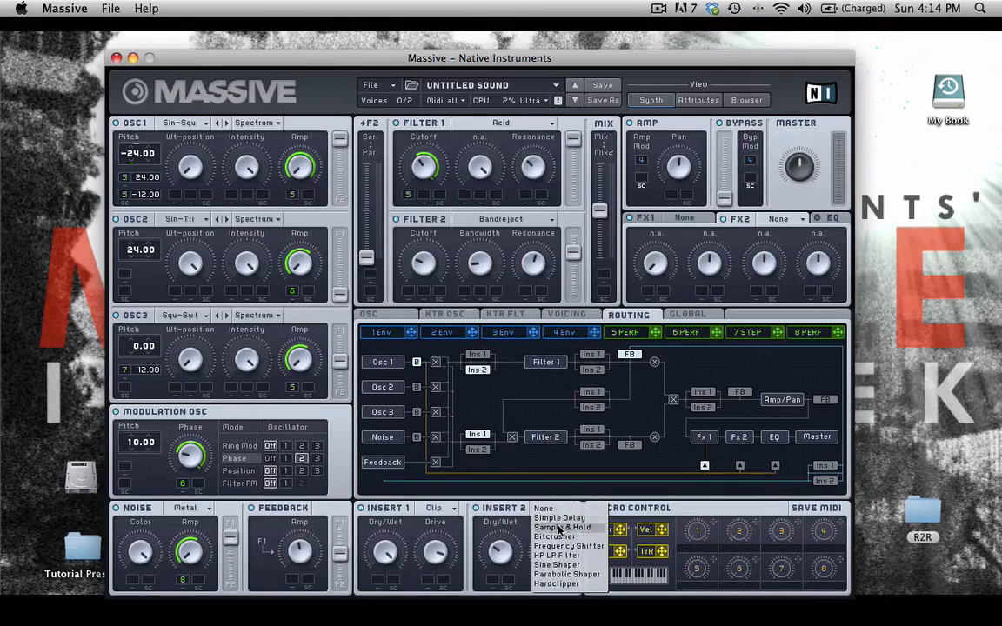
pyautogui.click(564, 528)
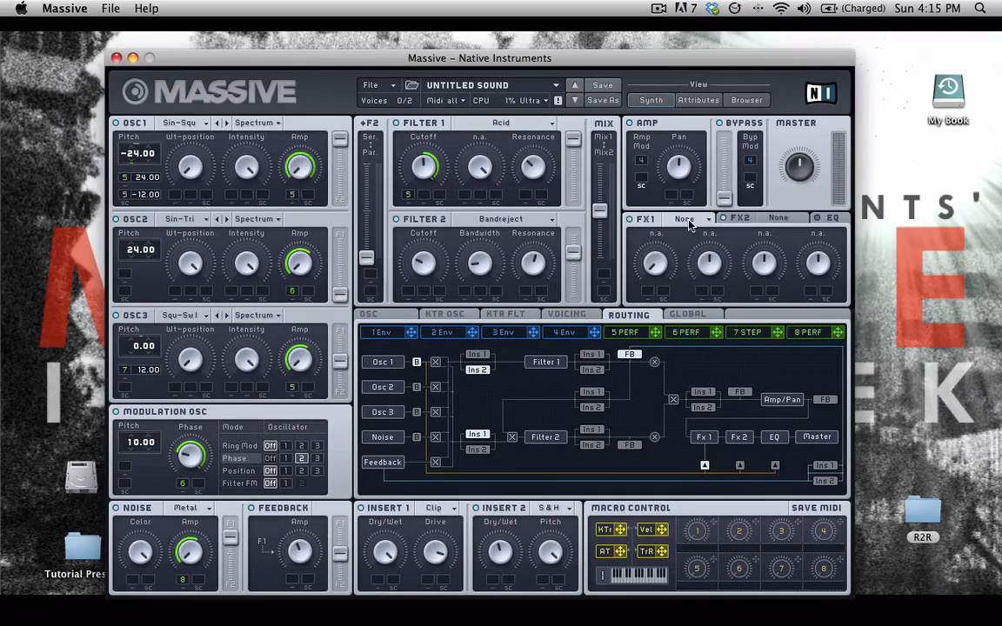
# Load Classic Tube (C Tube) into the first master effect slot and show the EQ settings
pyautogui.click(687, 219)
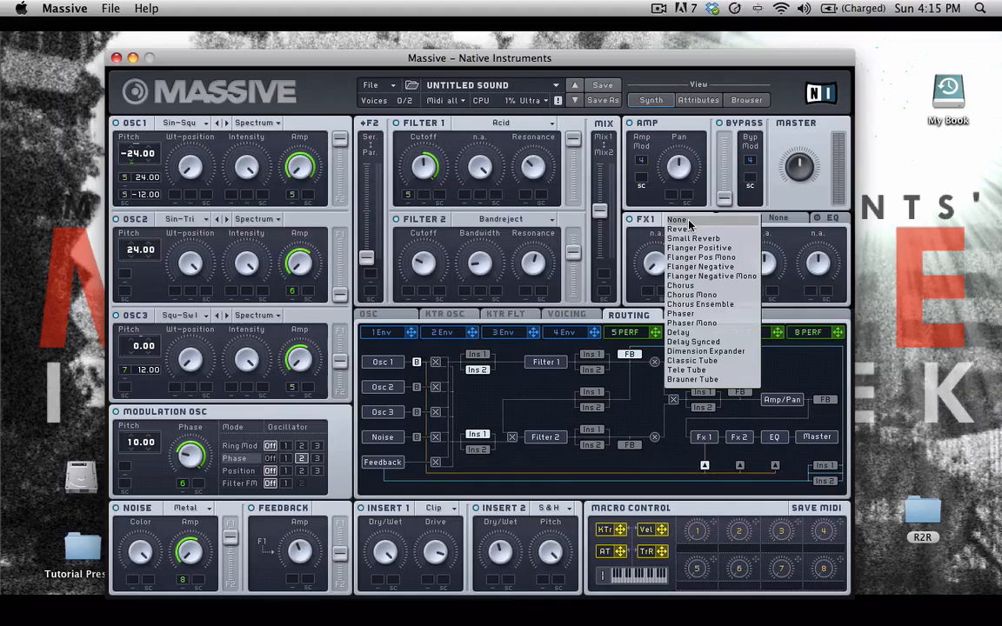
pyautogui.click(717, 361)
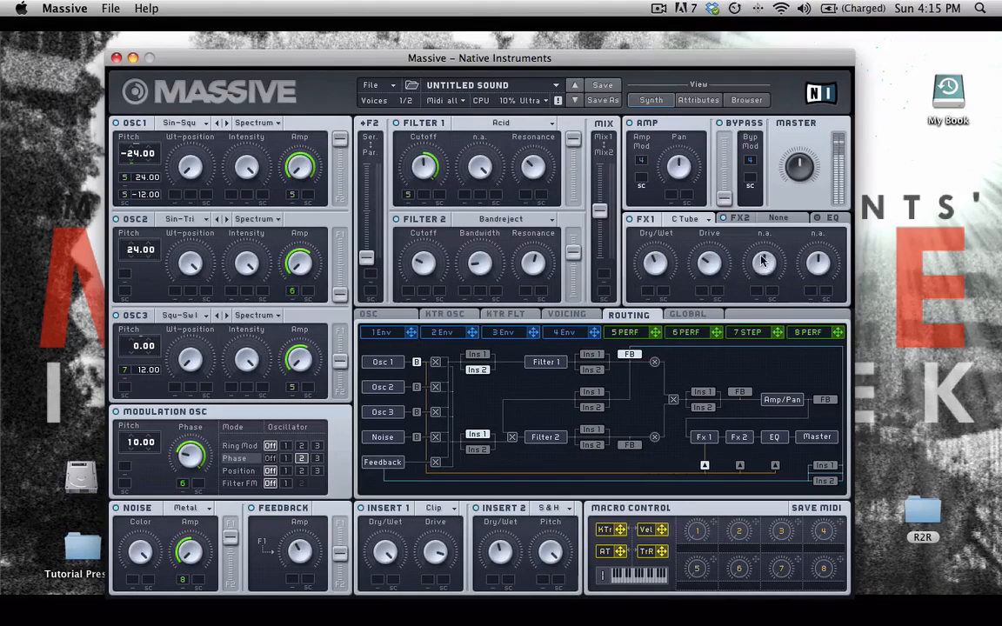
pyautogui.click(832, 219)
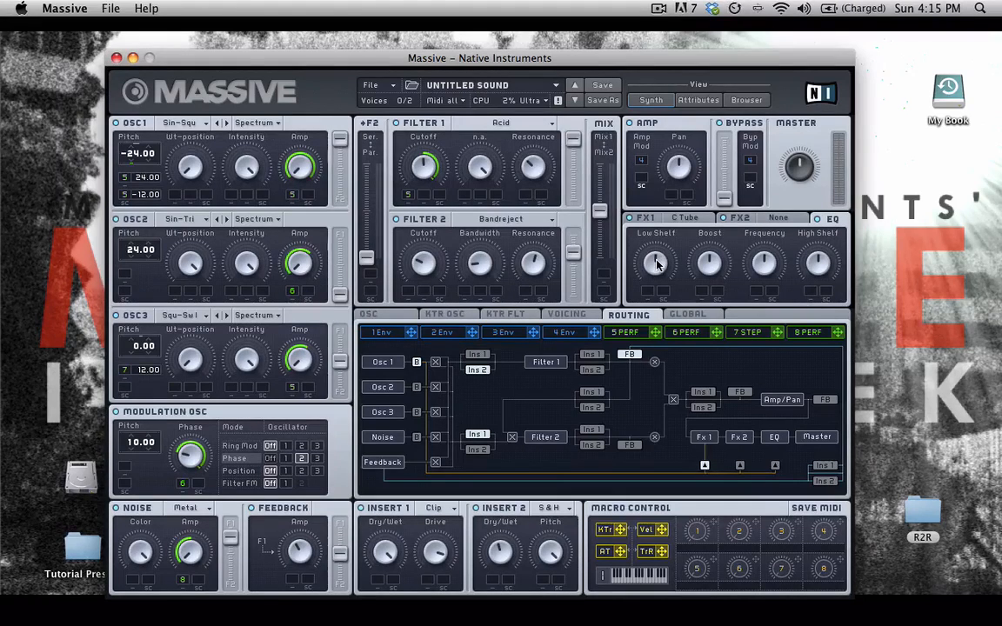
# Nudge Filter 1 cutoff up, lift the EQ lows, trim the highs, and route noise entirely to Filter 2
pyautogui.moveTo(420, 168); pyautogui.dragTo(425, 153)
pyautogui.moveTo(656, 271); pyautogui.dragTo(656, 252)
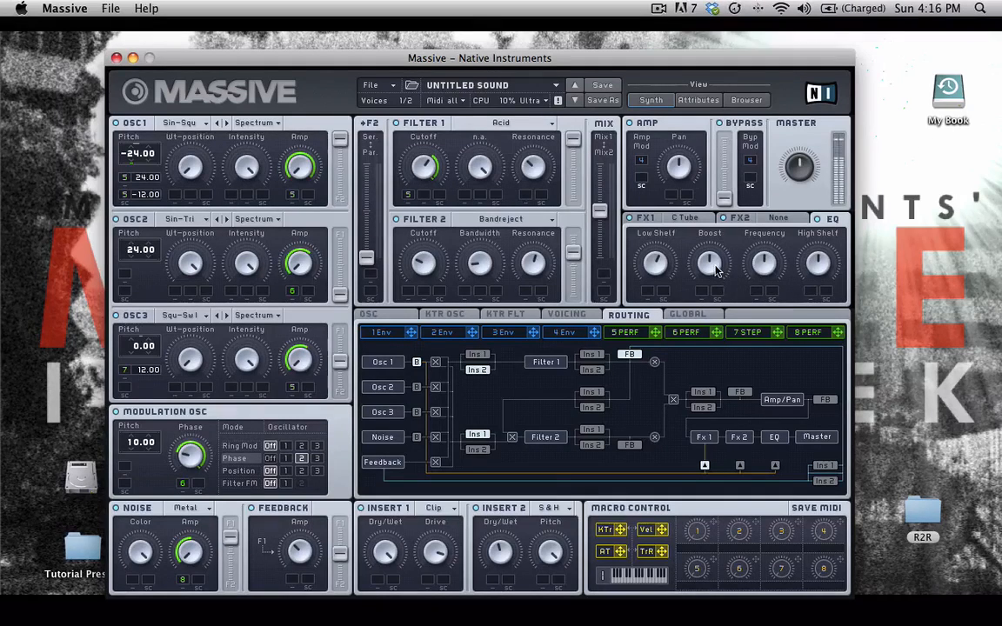
pyautogui.moveTo(766, 268); pyautogui.dragTo(747, 321)
pyautogui.moveTo(704, 279); pyautogui.dragTo(703, 273)
pyautogui.moveTo(820, 259); pyautogui.dragTo(817, 273)
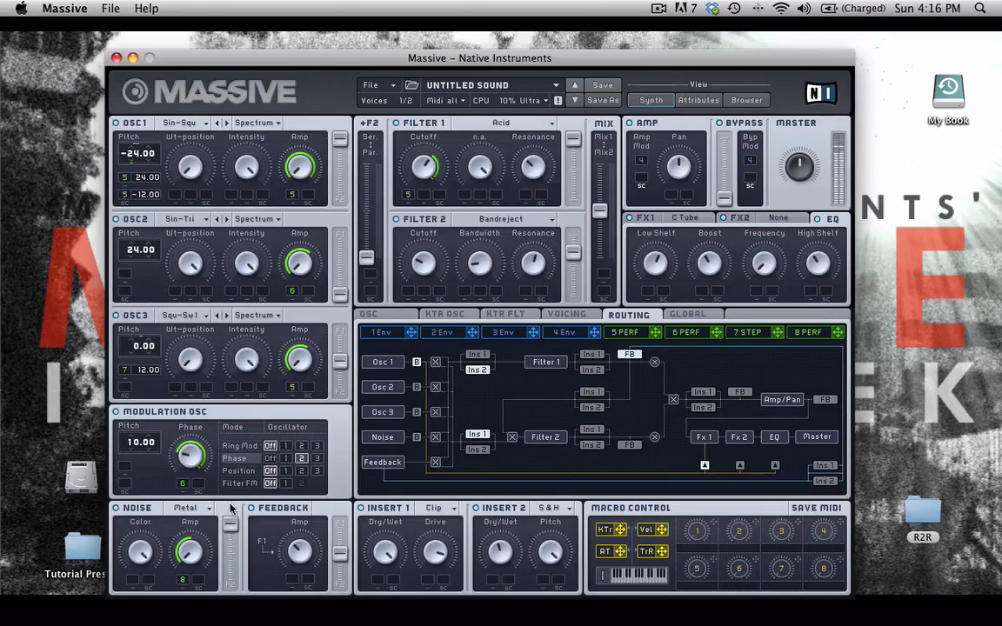
pyautogui.moveTo(231, 520); pyautogui.dragTo(229, 583)
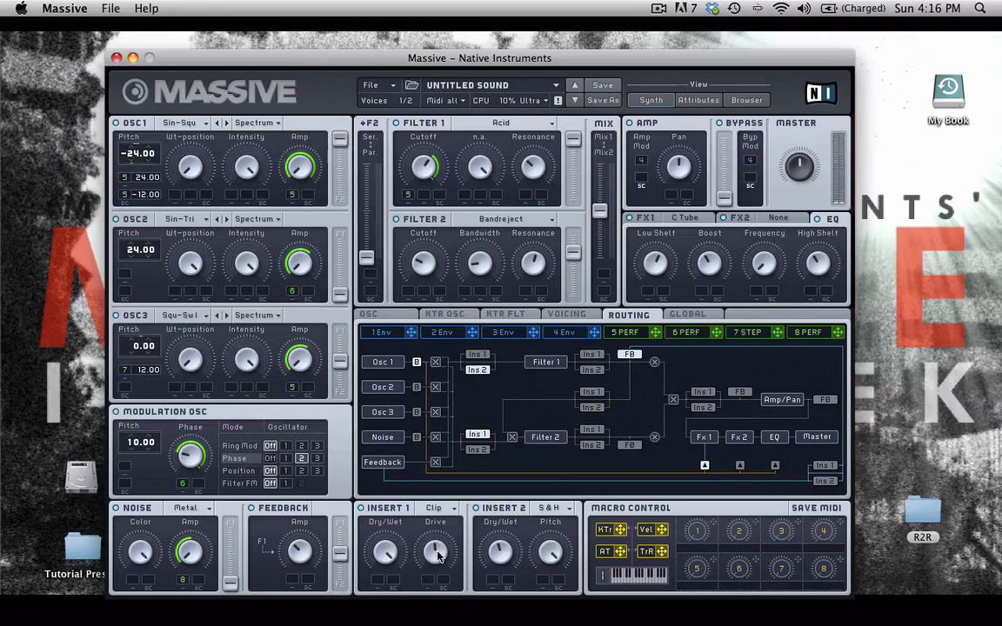
# Set Insert 1 to Parabolic Shaper, deepen Osc 1 pitch modulation, and assign macro 1 (KICK) to Osc 1 amp
pyautogui.click(453, 509)
pyautogui.click(473, 574)
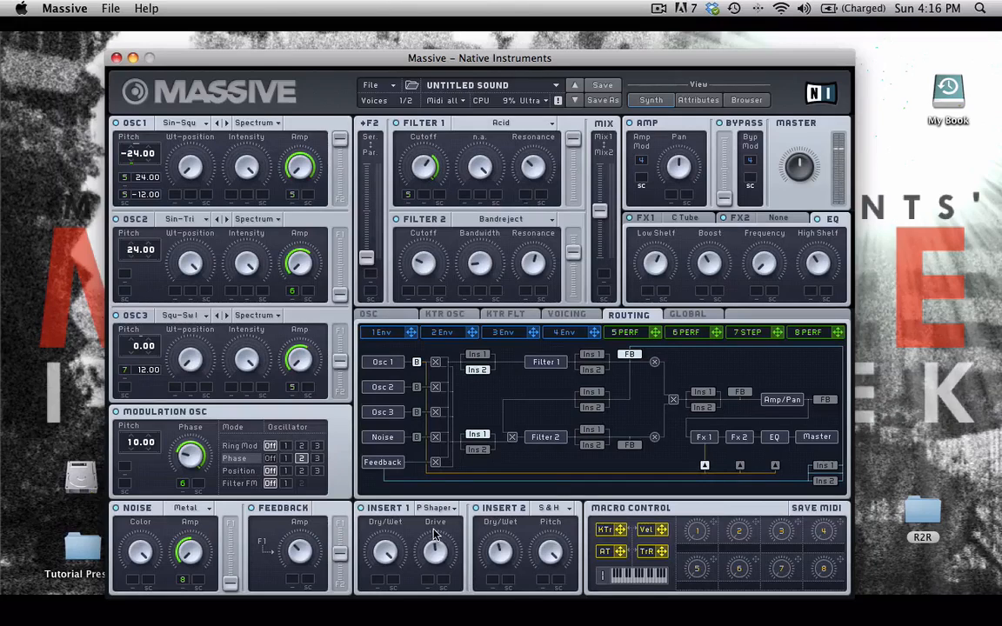
pyautogui.moveTo(142, 196)
pyautogui.mouseDown()
pyautogui.moveTo(142, 213)
pyautogui.moveTo(140, 193)
pyautogui.moveTo(159, 202)
pyautogui.mouseUp()
pyautogui.moveTo(314, 202); pyautogui.dragTo(311, 200)
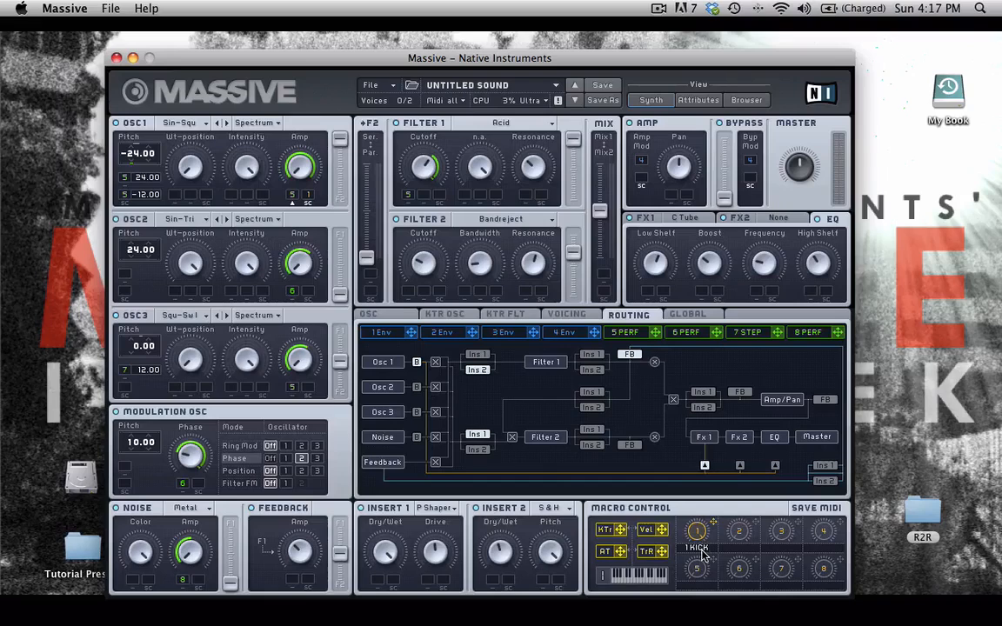
# Assign macro 2 'SNARE' to Osc 2 amp, set Osc 2 pitch to 34, and macro 3 'Hi Hat' to noise amp
pyautogui.moveTo(755, 522); pyautogui.dragTo(306, 293)
pyautogui.write('RE')
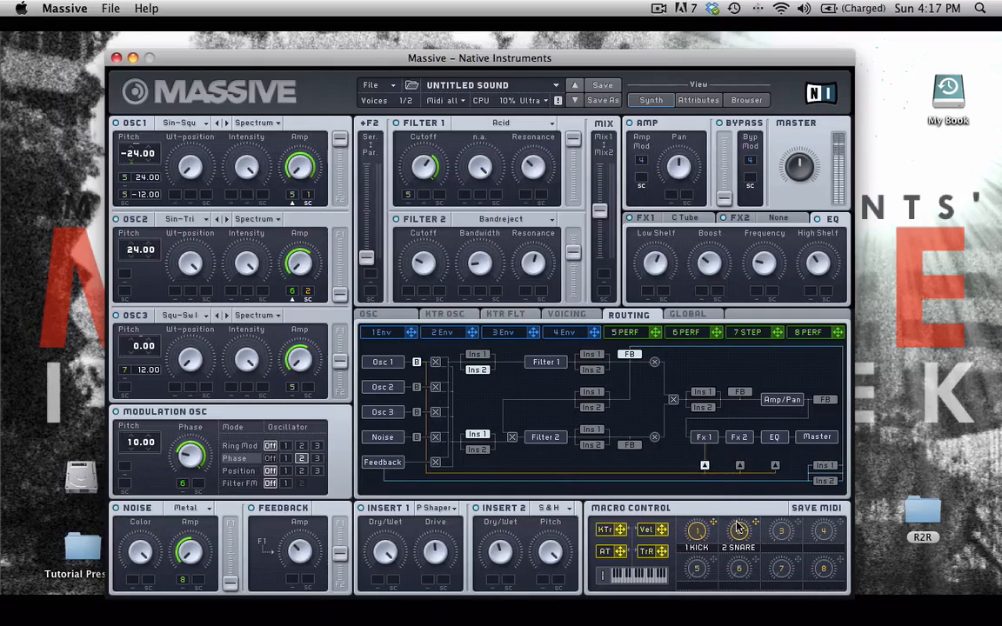
pyautogui.moveTo(144, 249); pyautogui.dragTo(120, 233)
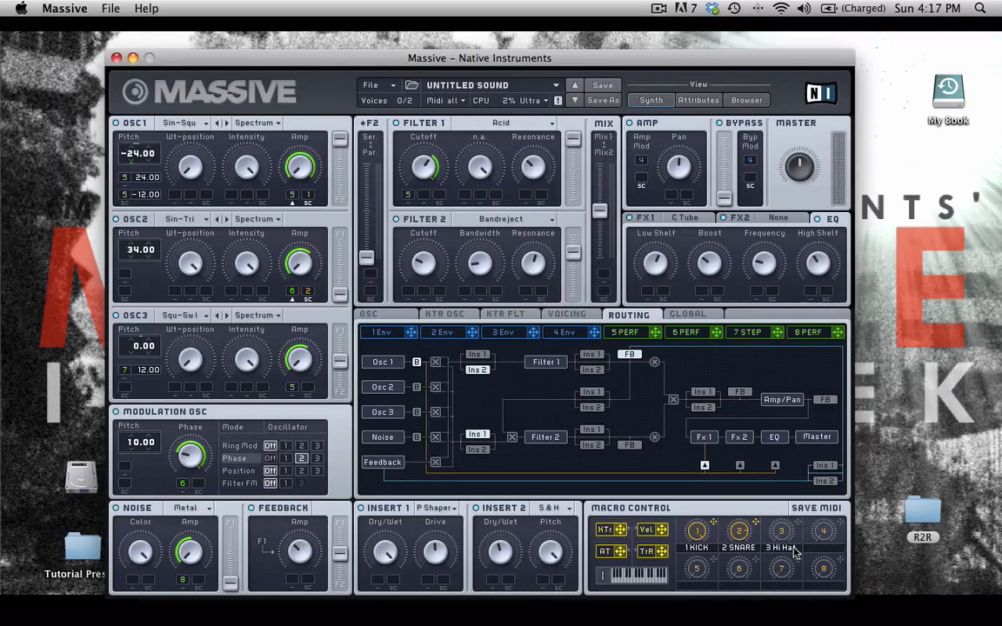
pyautogui.moveTo(317, 473); pyautogui.dragTo(199, 581)
pyautogui.click(198, 587)
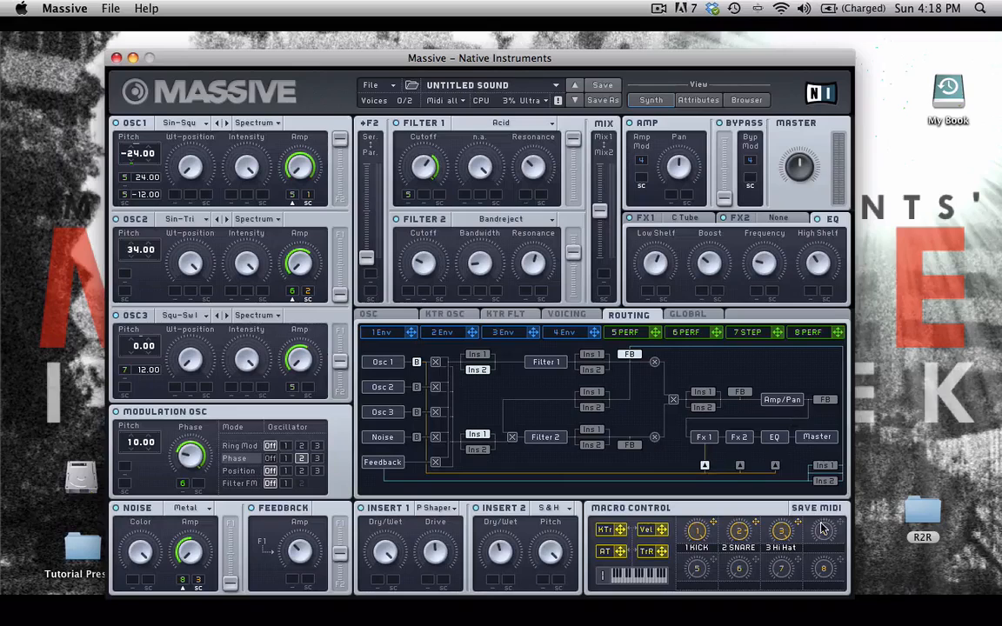
# Link macro 4 to the Feedback amount and label it FEEDBACK, shown as FEED B
pyautogui.moveTo(823, 531); pyautogui.dragTo(362, 580)
pyautogui.moveTo(292, 584); pyautogui.dragTo(287, 524)
pyautogui.write('FEED')
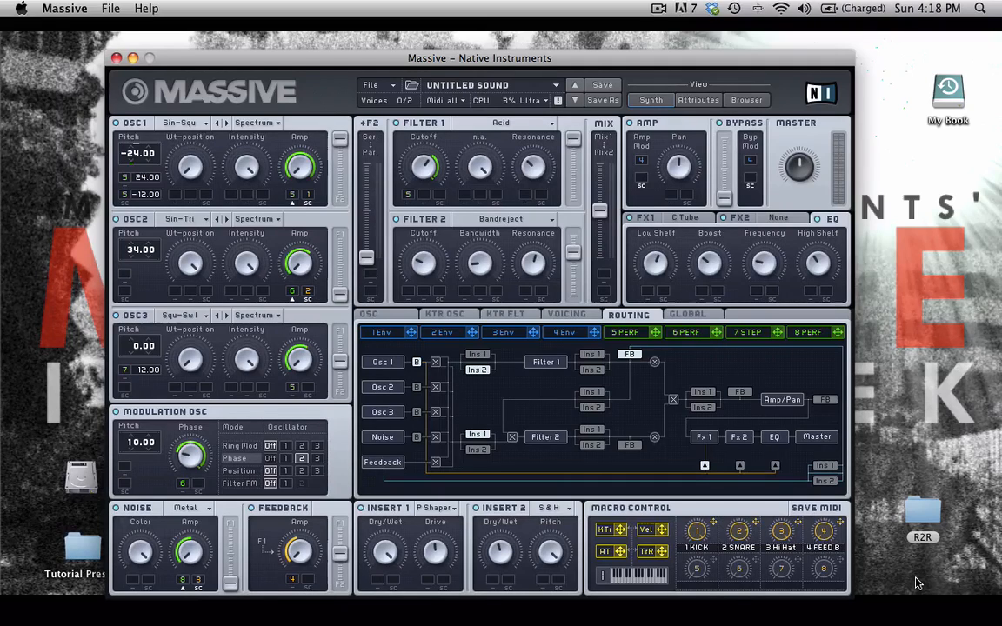
pyautogui.write('BAC')
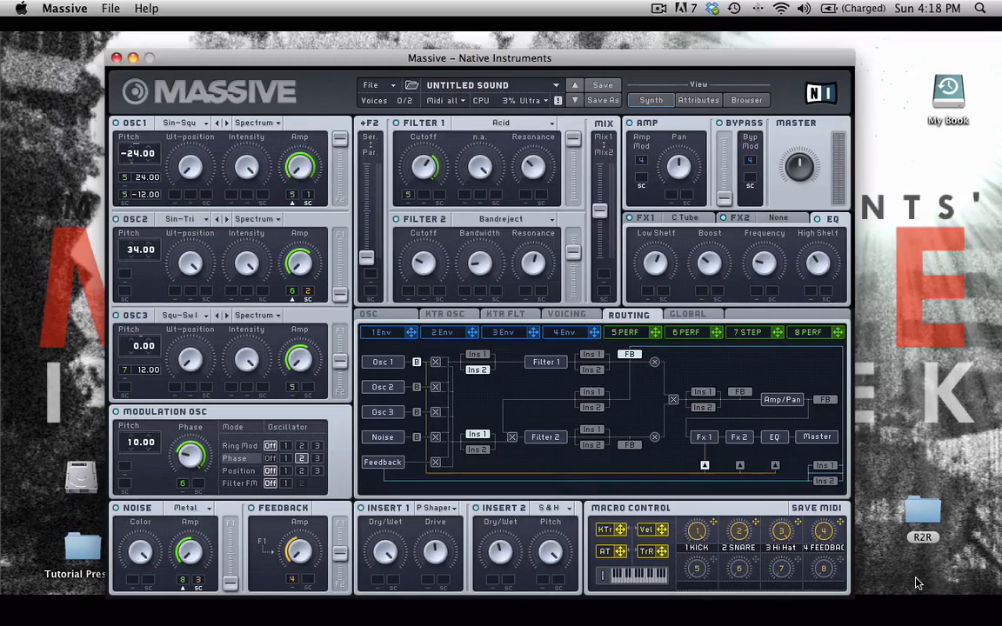